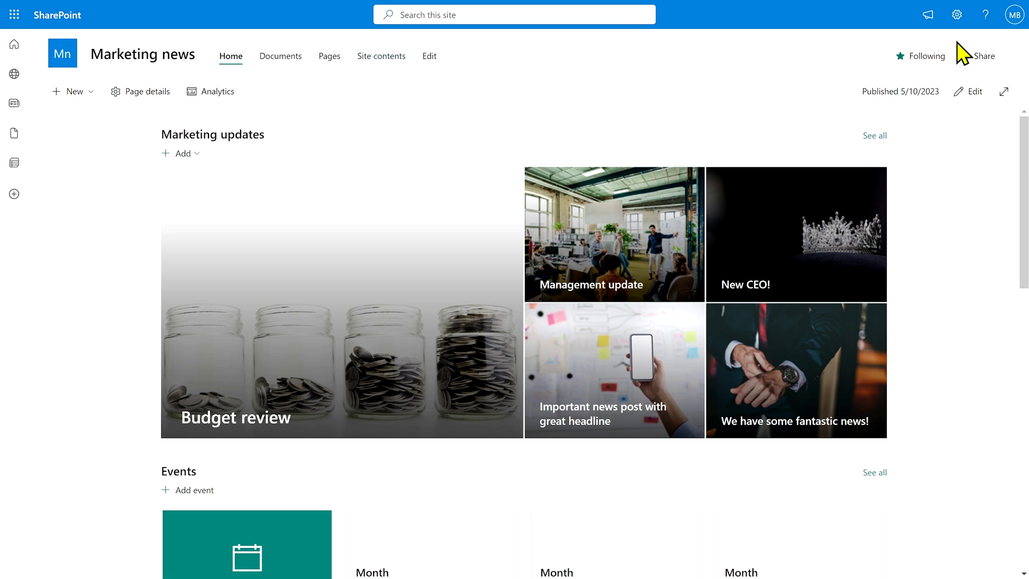
- Go to the Marketing news site's contents and open the Site Pages library
left_click(960, 24)
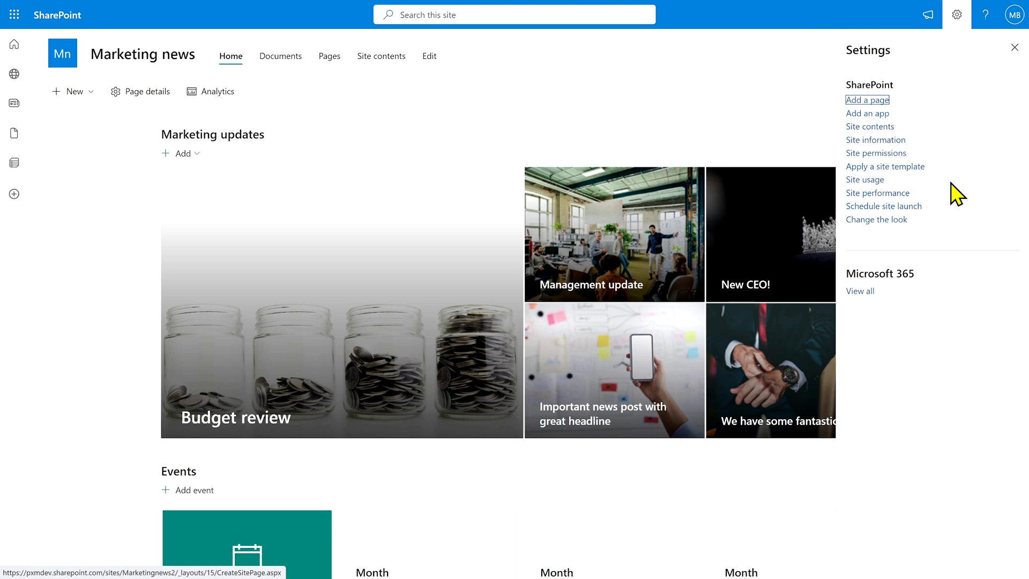
left_click(870, 127)
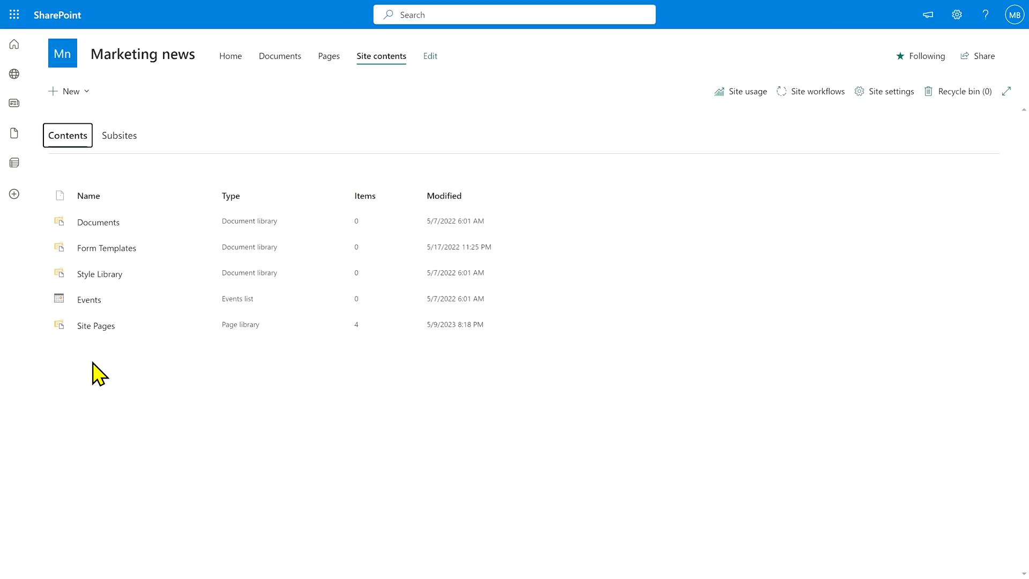
left_click(97, 327)
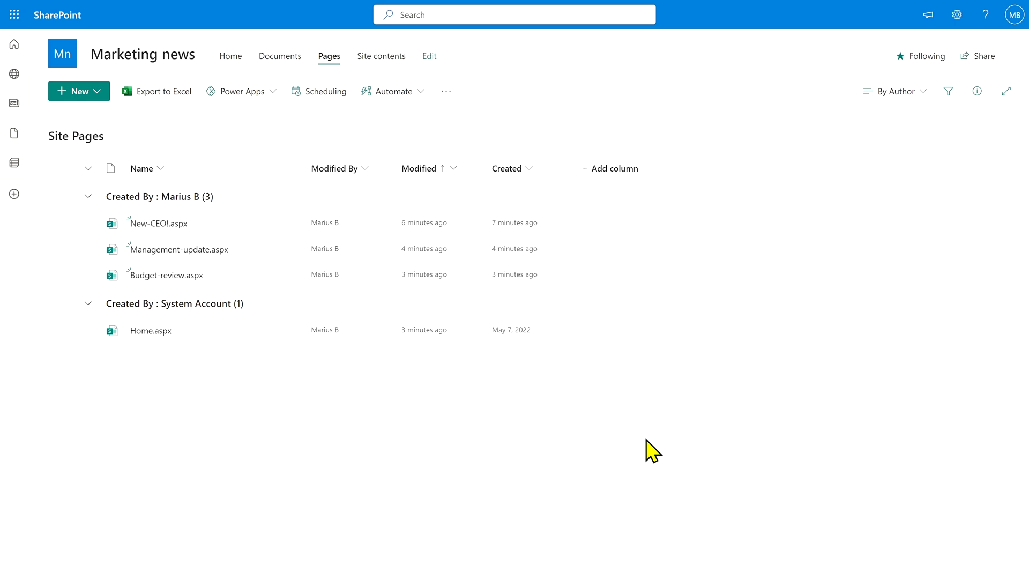
- Add a Choice column 'News categori' whose only choice is Management update
left_click(605, 168)
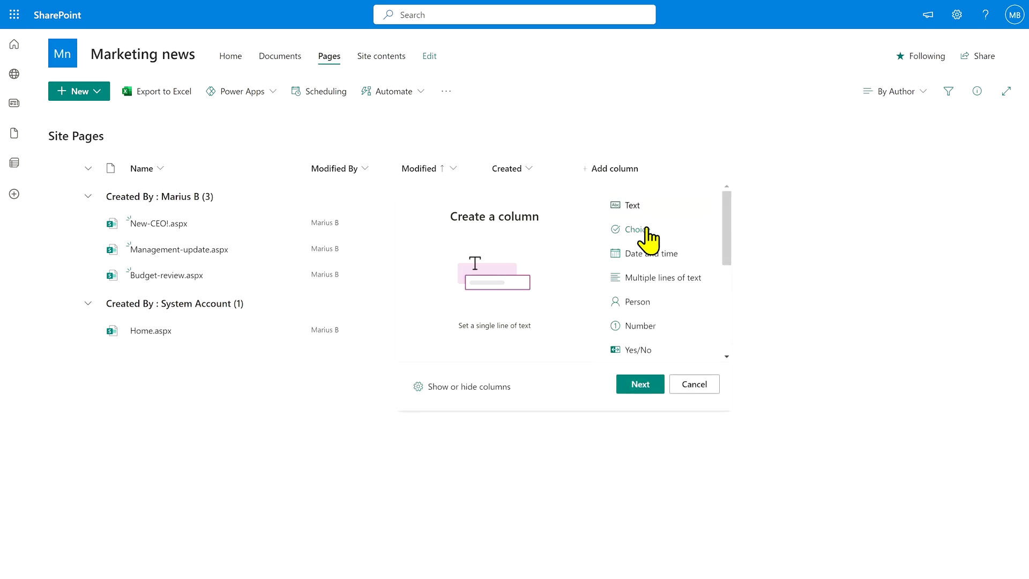
left_click(665, 231)
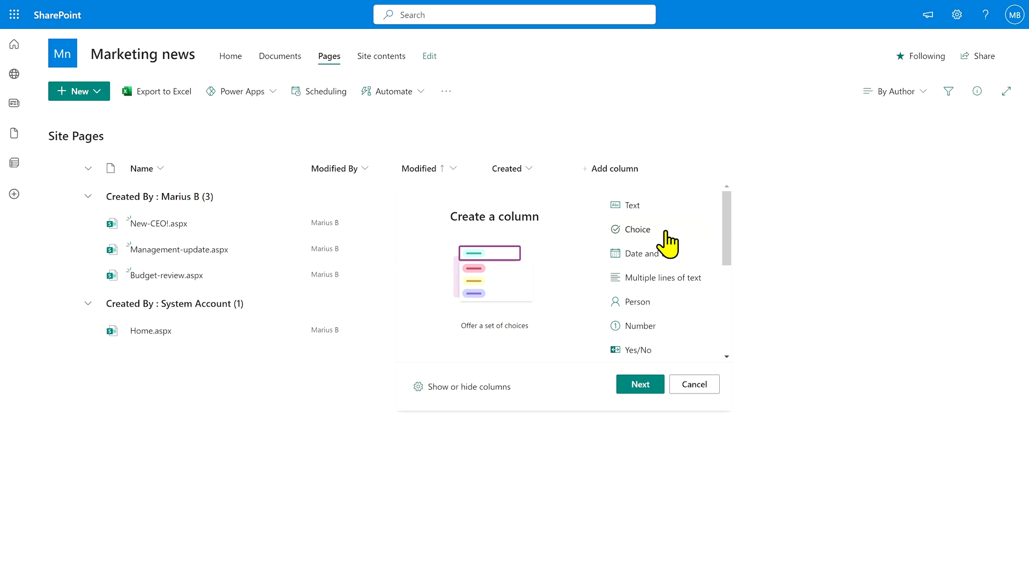
left_click(642, 385)
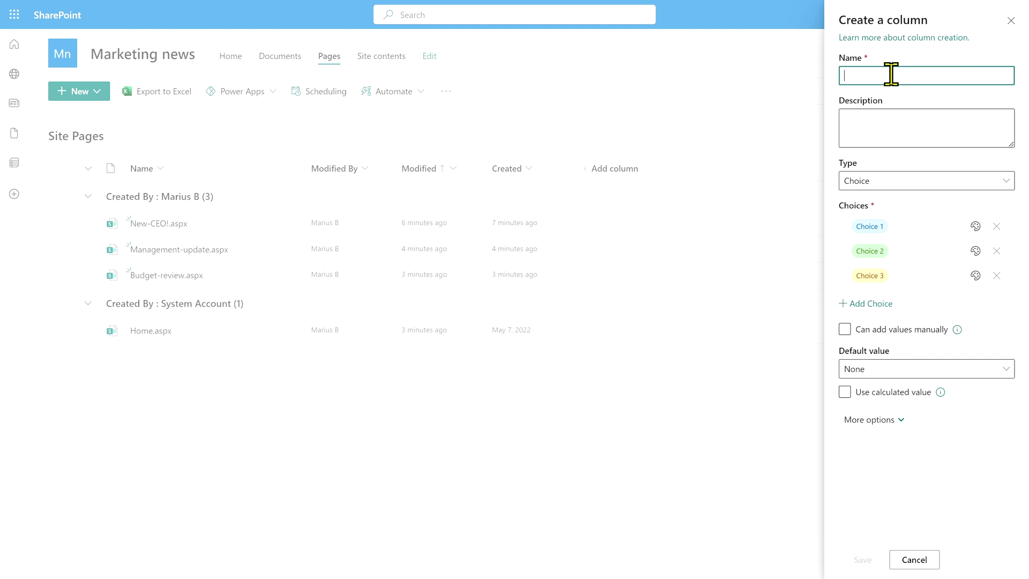
type("News categorie")
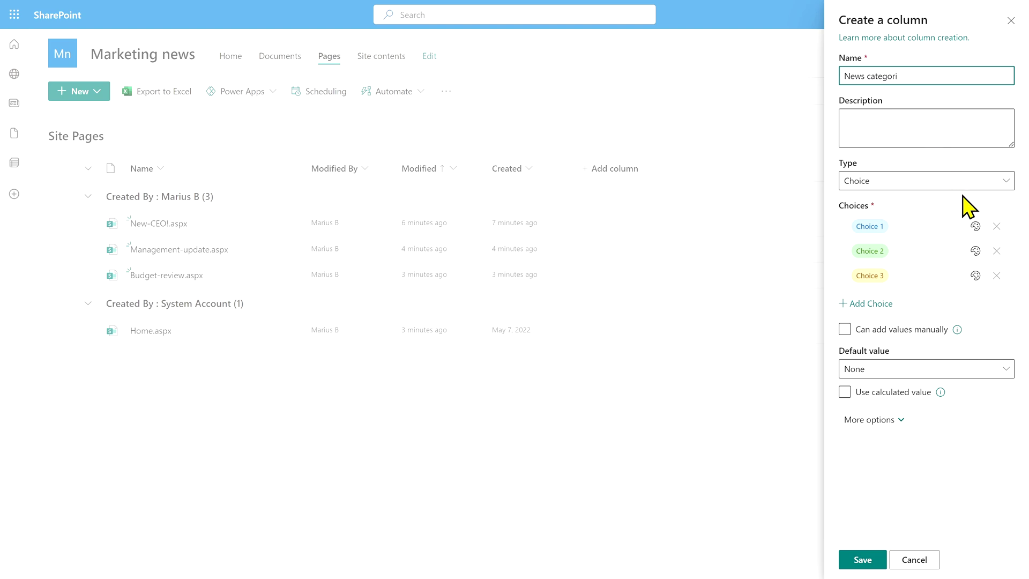
left_click(996, 226)
left_click(996, 225)
left_click(870, 227)
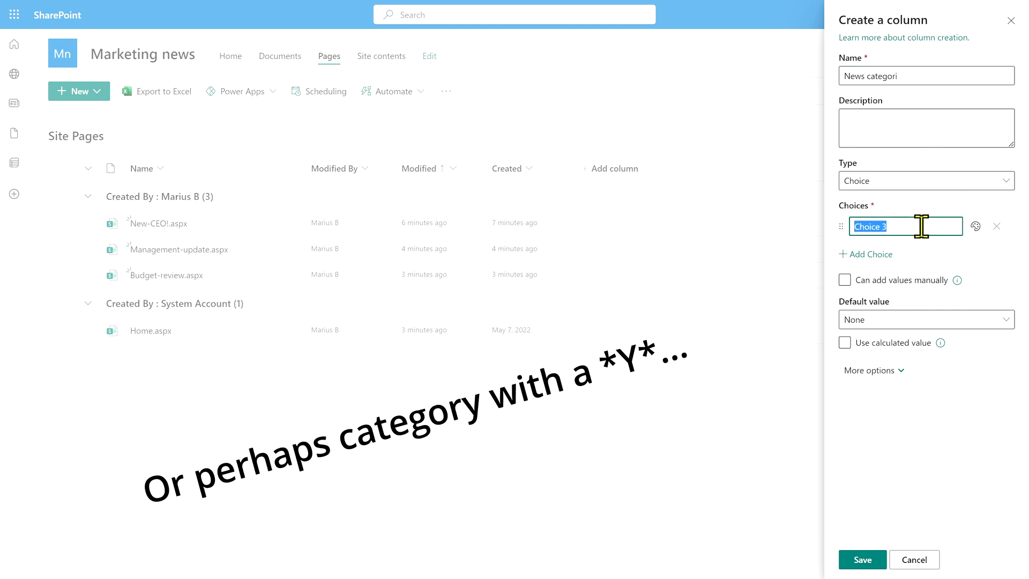
type("Management update")
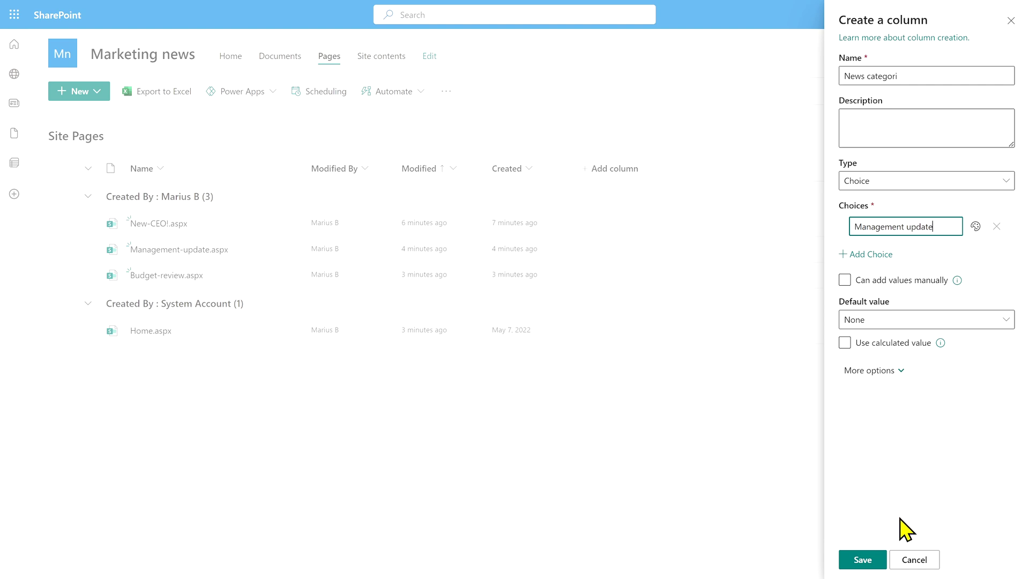
left_click(871, 561)
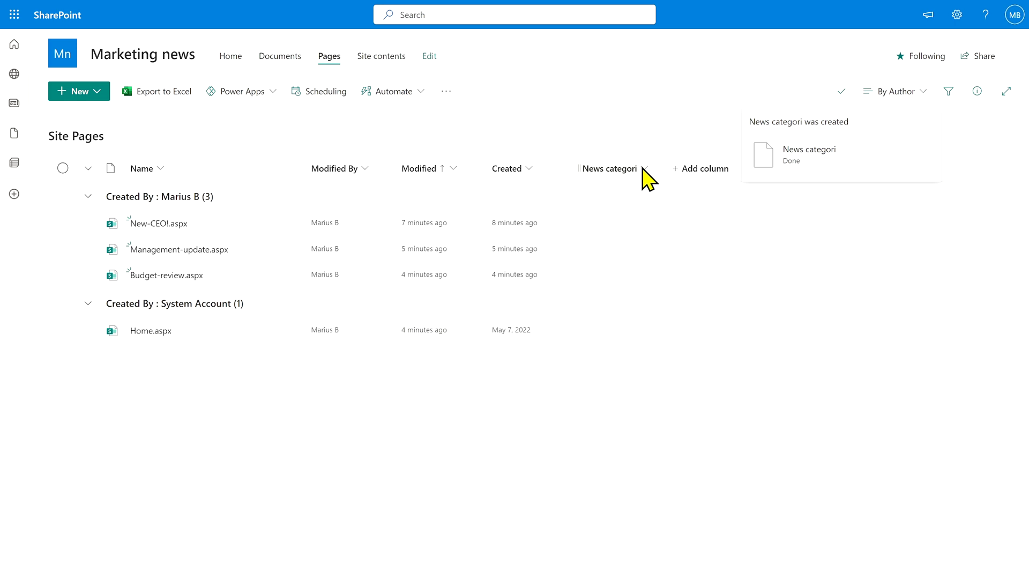
- Correct the column name from 'News categori' to 'News category' in its column settings
left_click(643, 168)
mouse_move(643, 281)
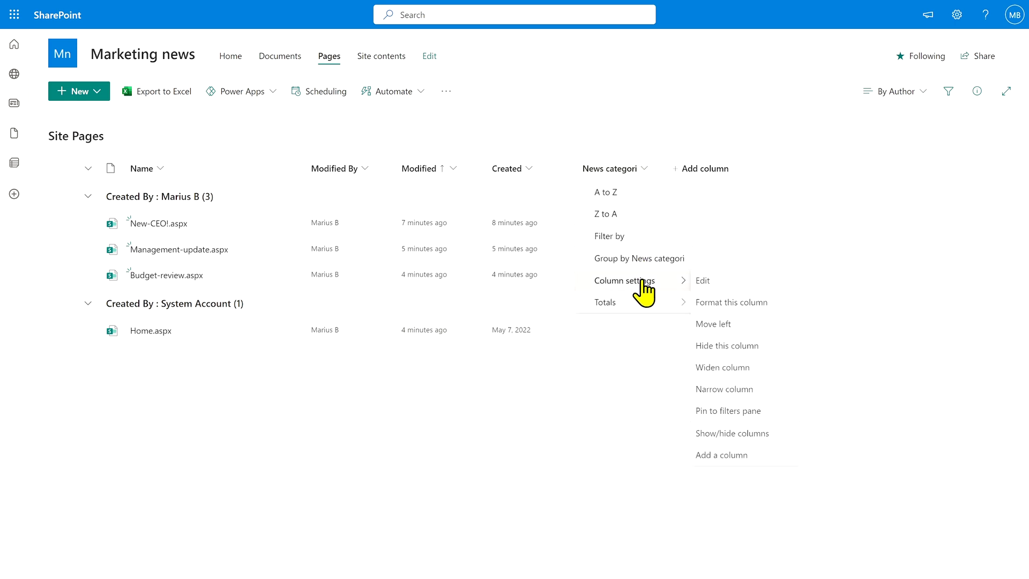
left_click(707, 281)
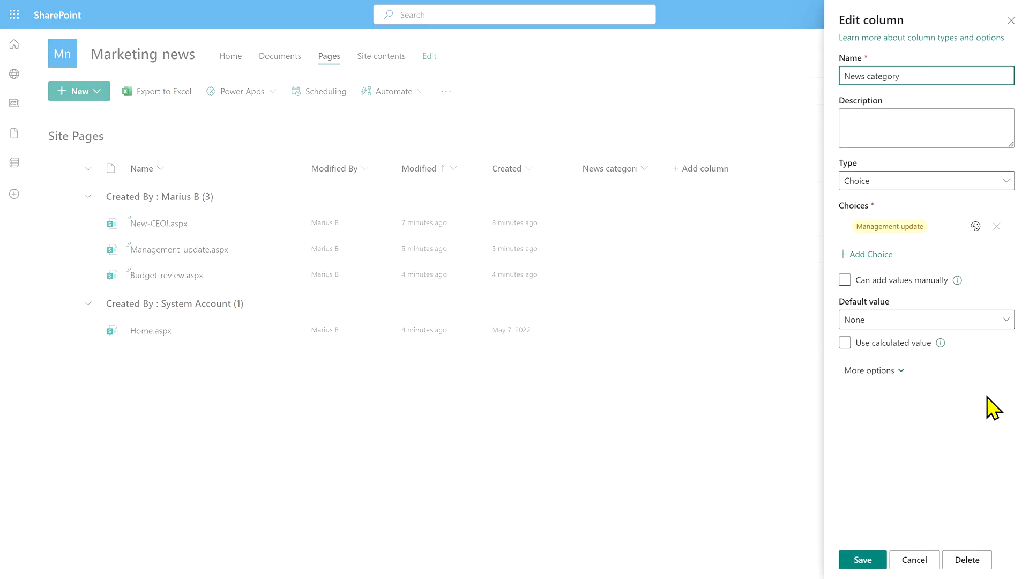
left_click(864, 563)
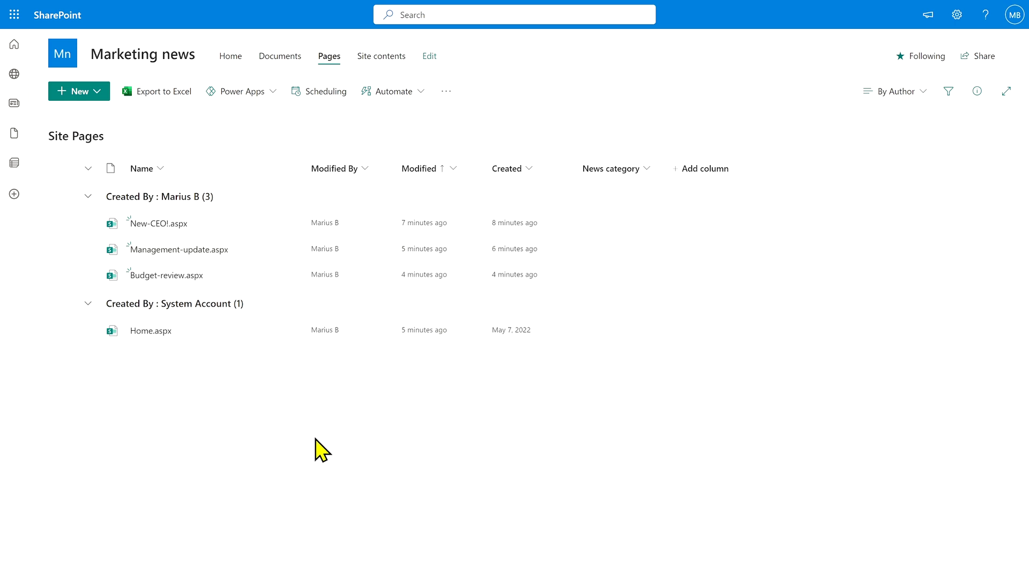
- Set News category to Management update on Management-update.aspx and Budget-review.aspx together
left_click(62, 250)
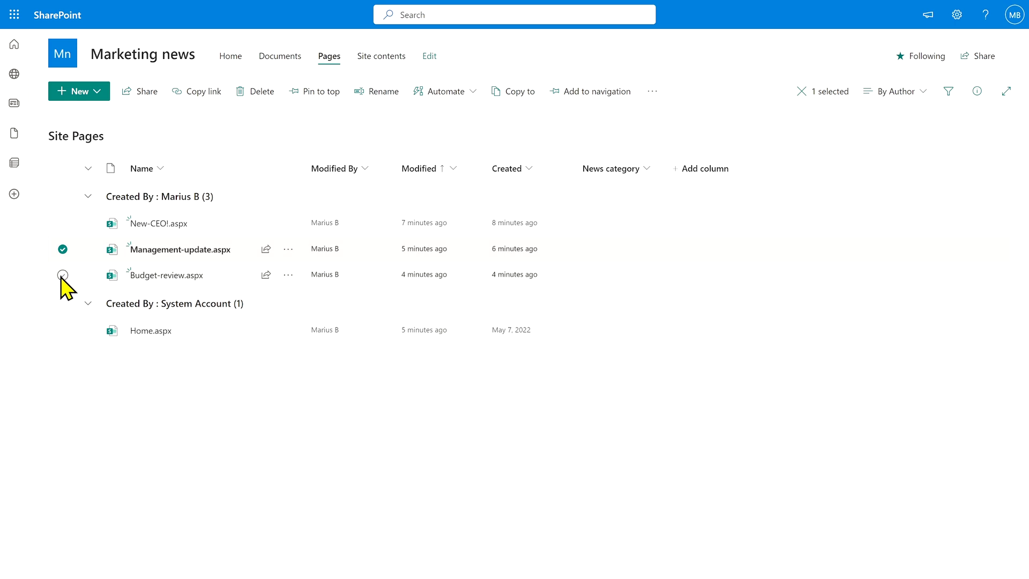
left_click(63, 275)
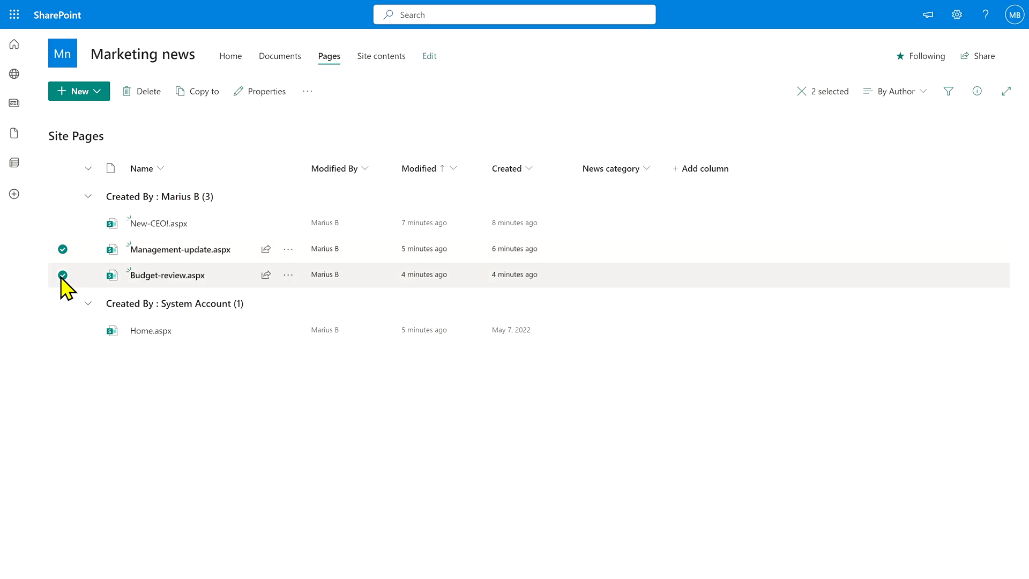
left_click(246, 92)
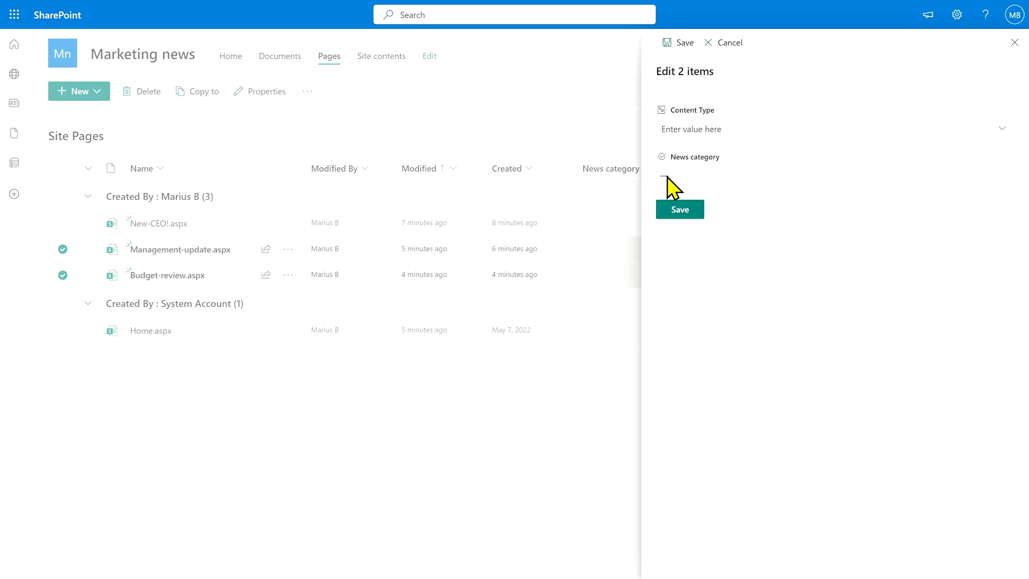
left_click(709, 174)
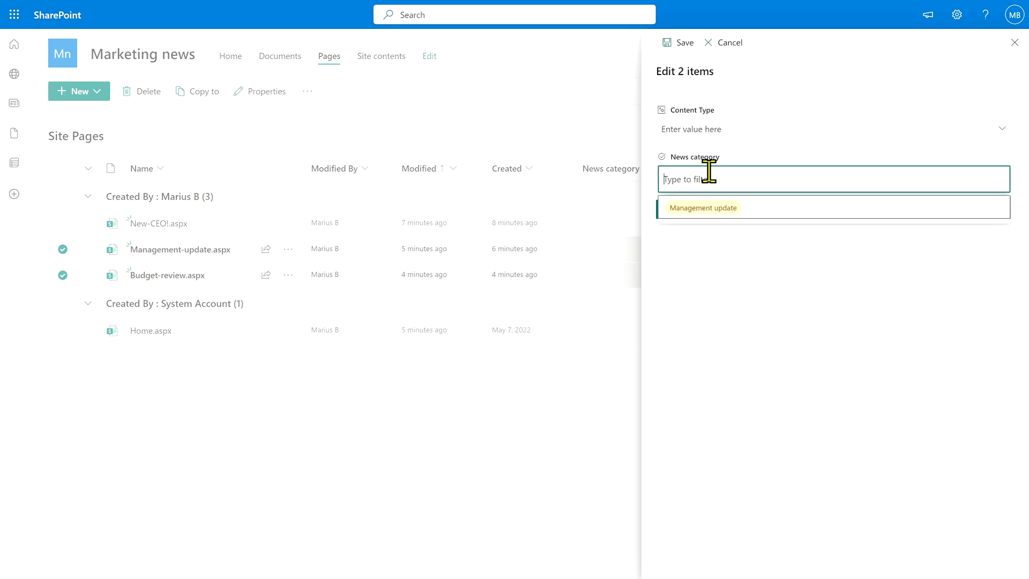
left_click(710, 211)
left_click(684, 214)
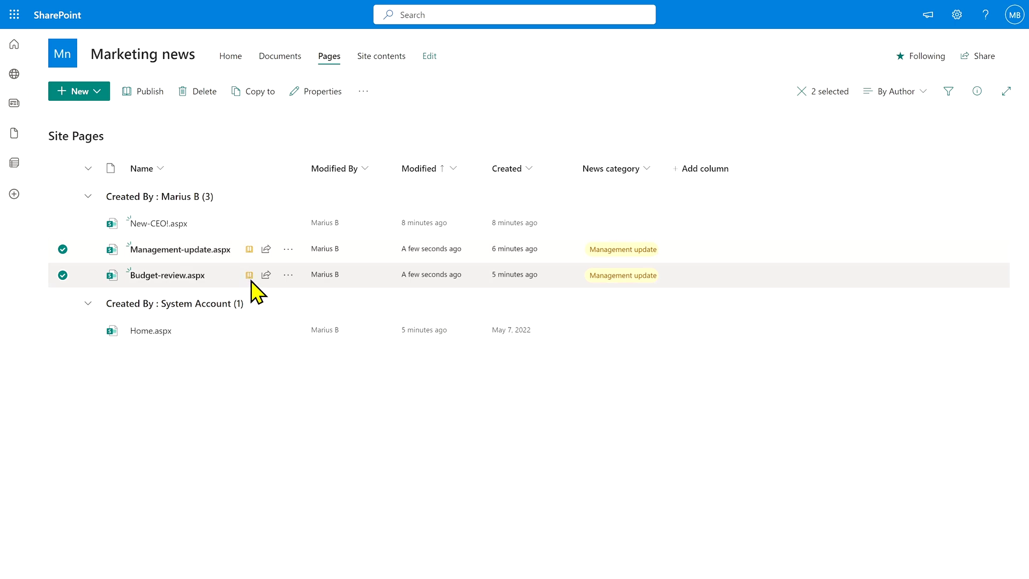
- Publish the two selected pages, Management-update.aspx and Budget-review.aspx
mouse_move(249, 280)
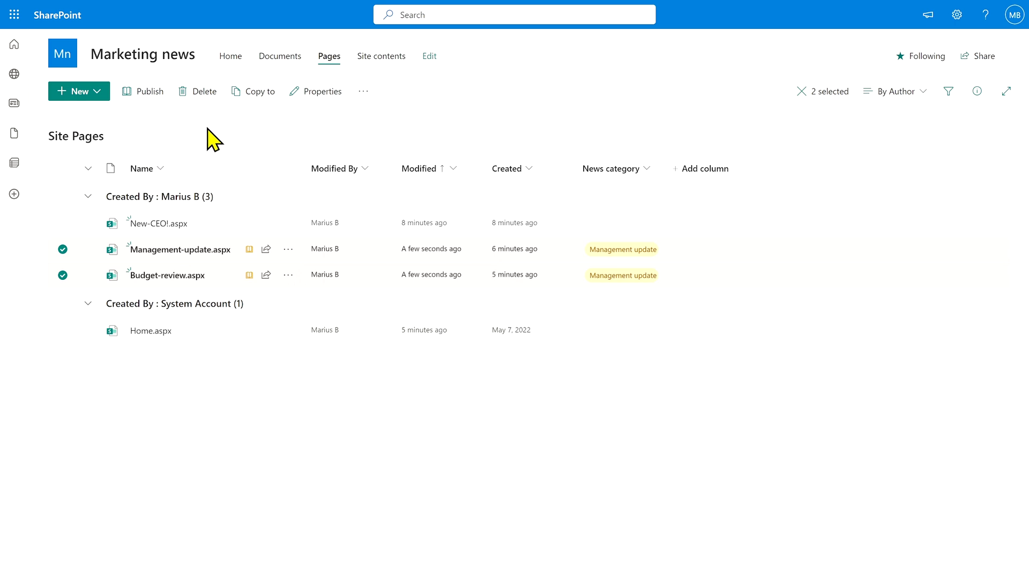
left_click(139, 92)
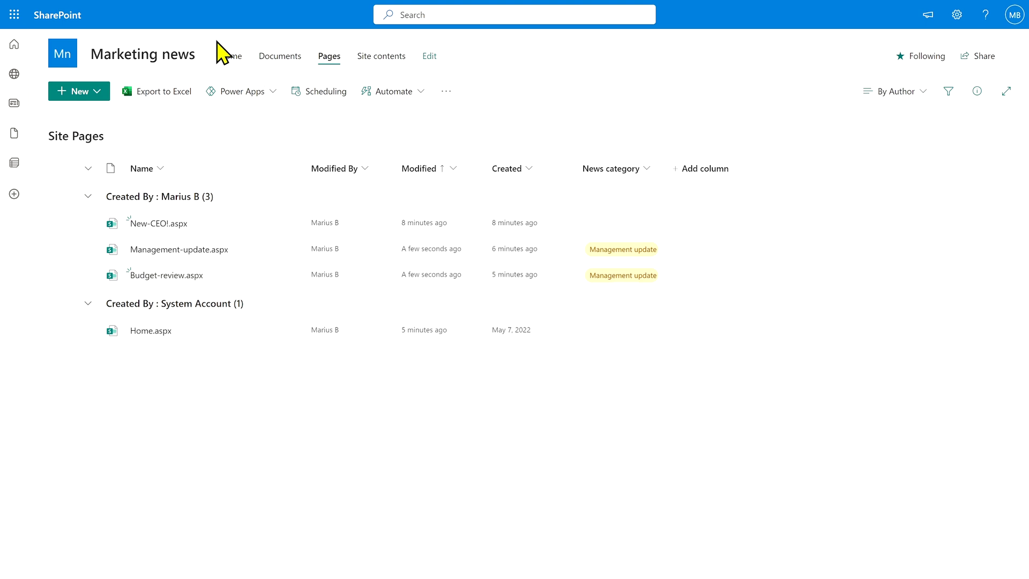
- Edit the home page and replace the 'Marketing updates' news title with 'Management updates'
left_click(232, 57)
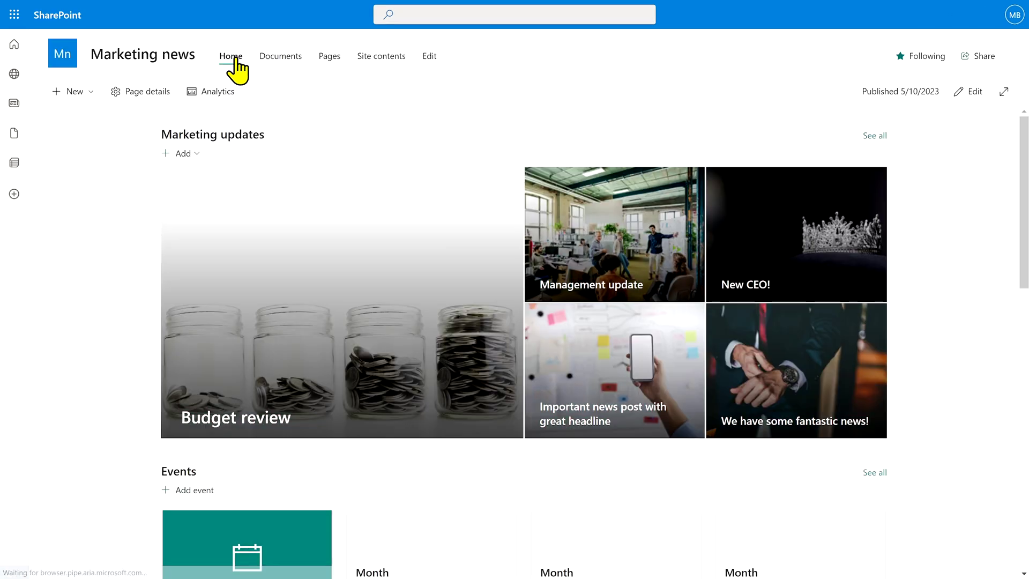
left_click(970, 92)
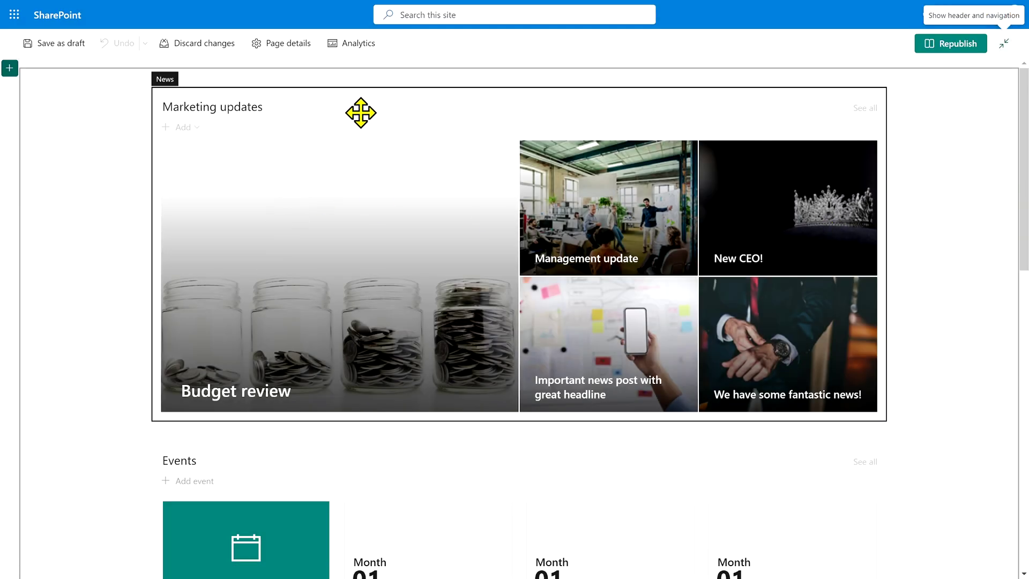
left_click(211, 106)
triple_click(339, 102)
type("Man")
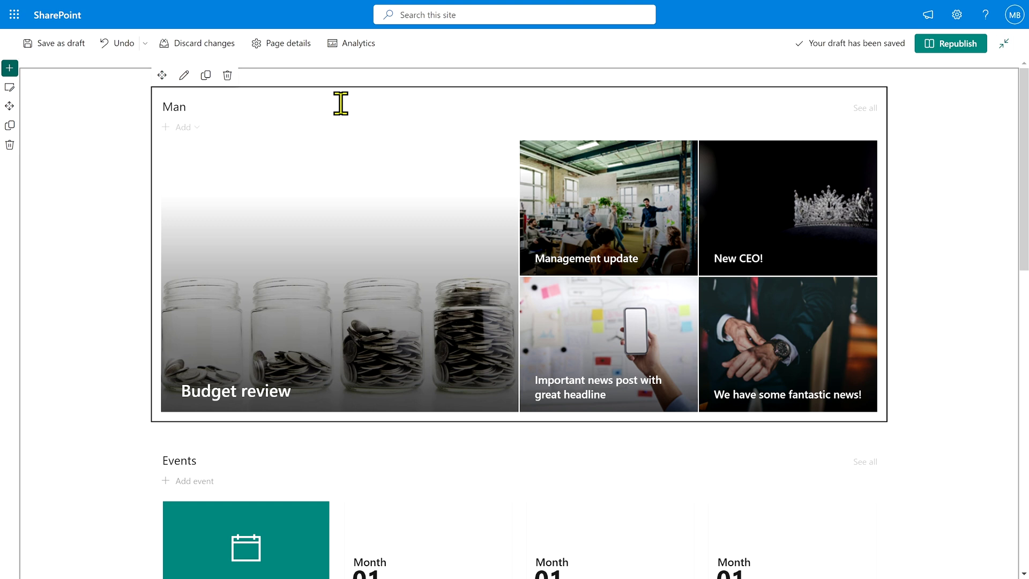
type("agement updates")
- In the news section settings, set the news source to this site
left_click(183, 75)
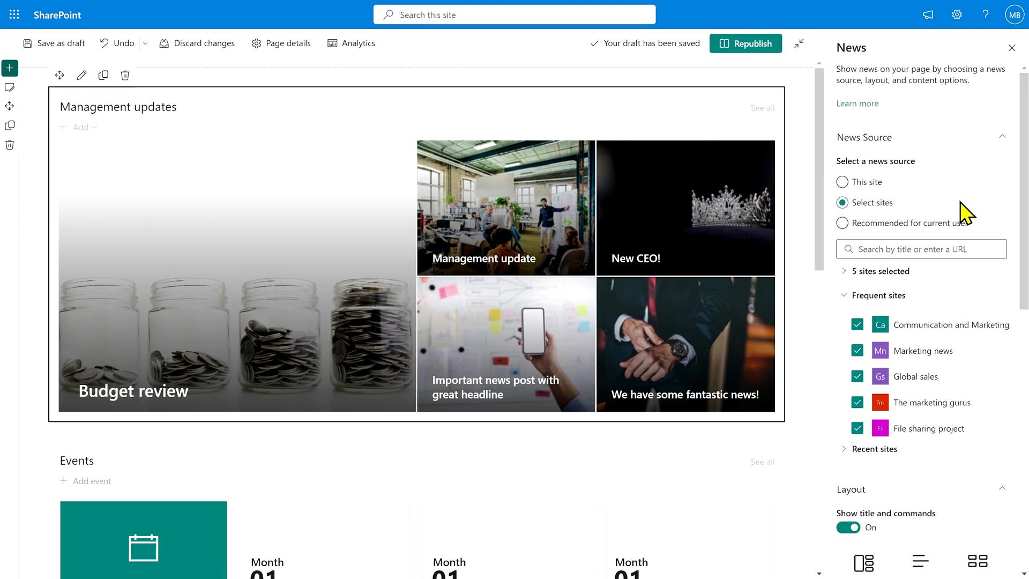
scroll(967, 212, "down", 10)
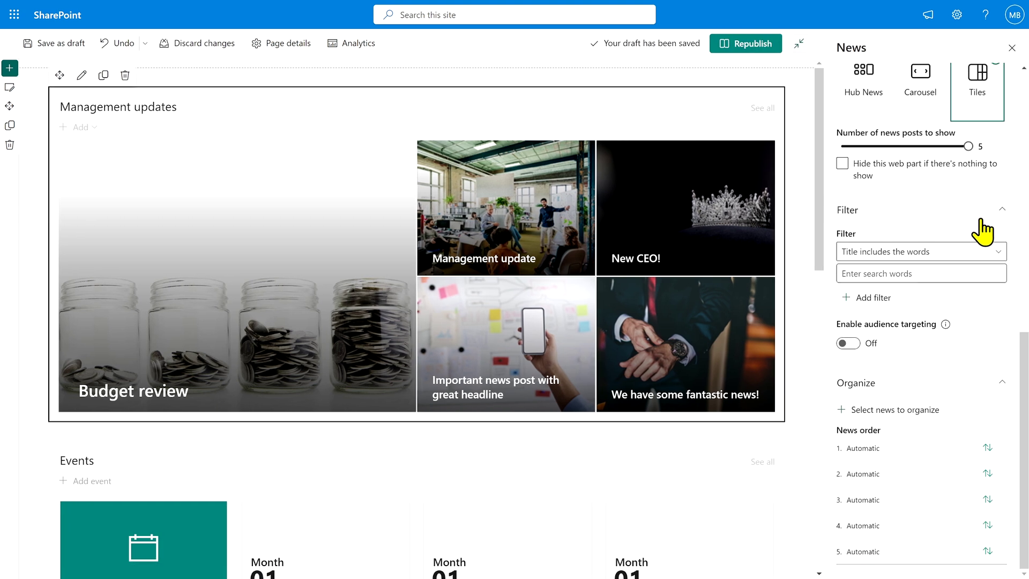
left_click(969, 252)
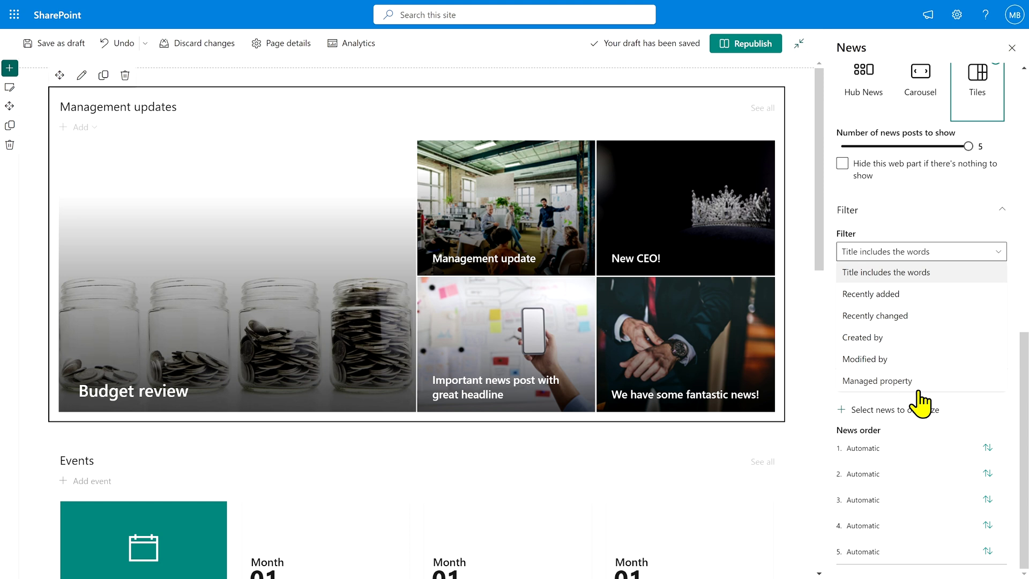
left_click(927, 209)
left_click(928, 356)
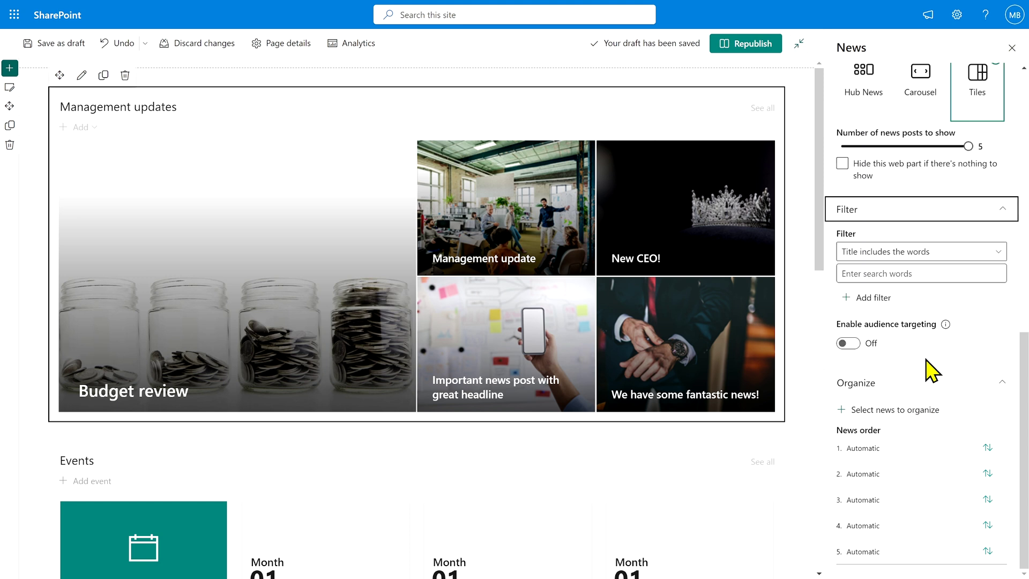
scroll(931, 375, "up", 10)
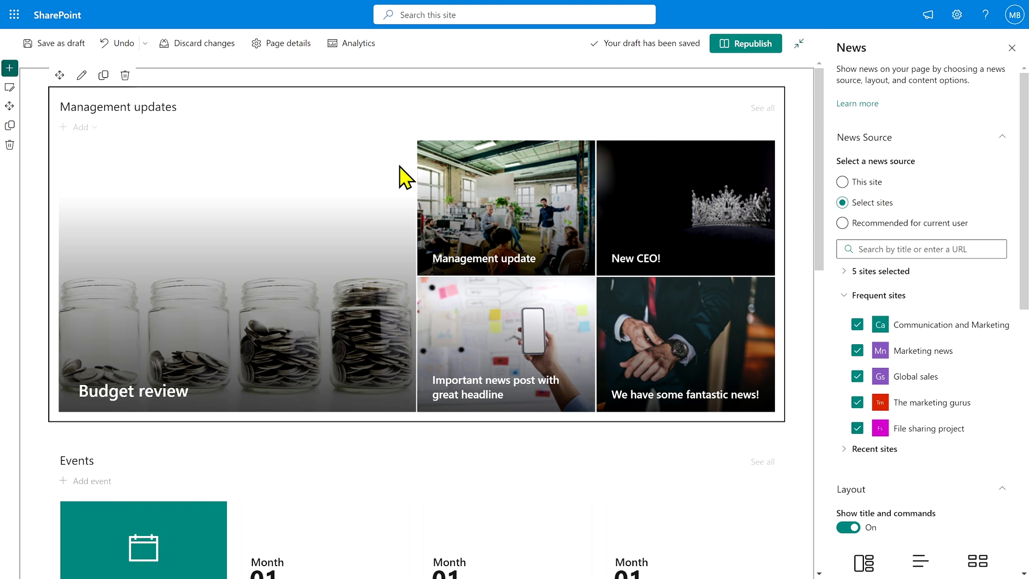
left_click(842, 182)
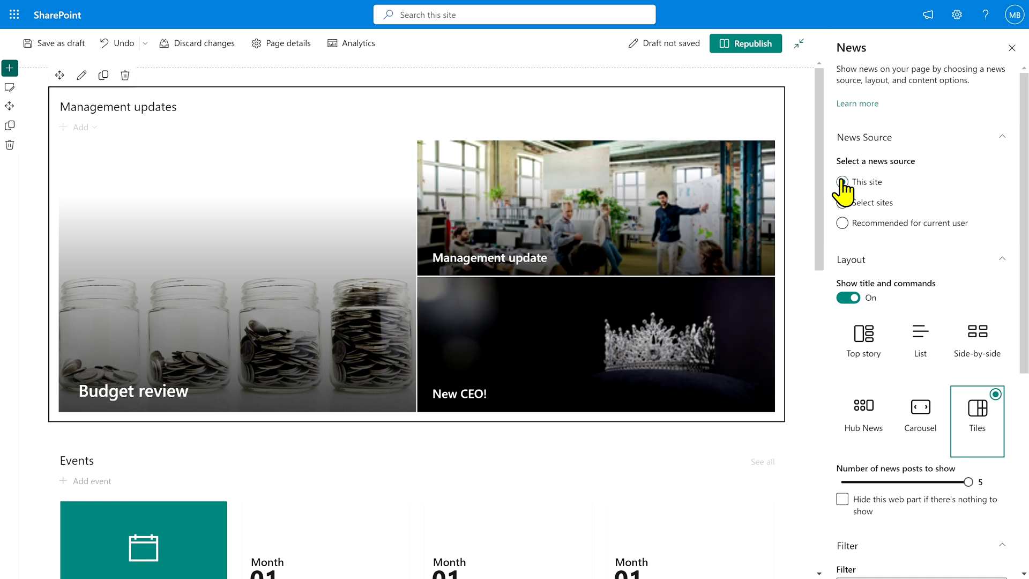
left_click(842, 181)
scroll(983, 225, "down", 6)
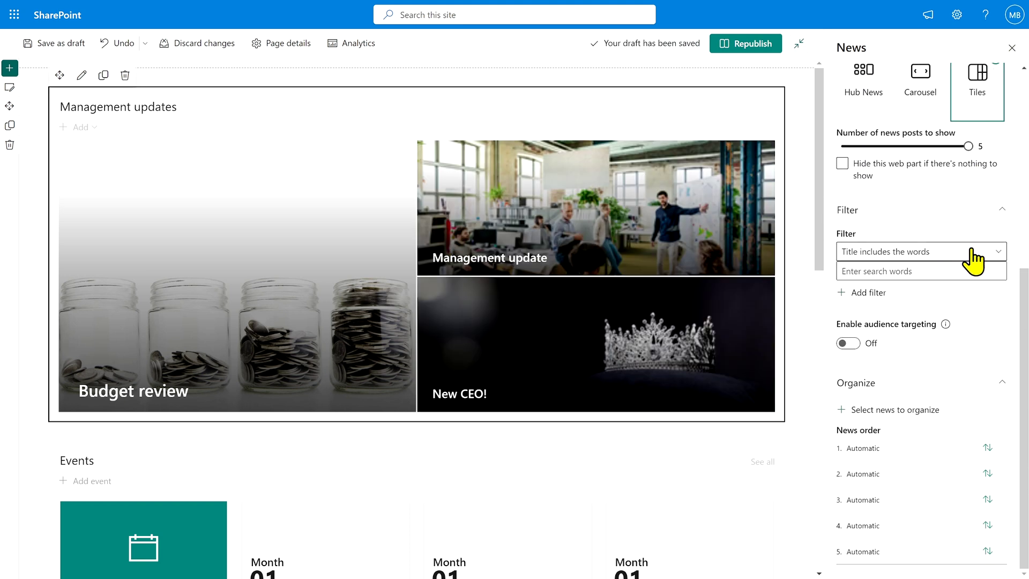
- Filter by page property News category equals Management update
left_click(963, 250)
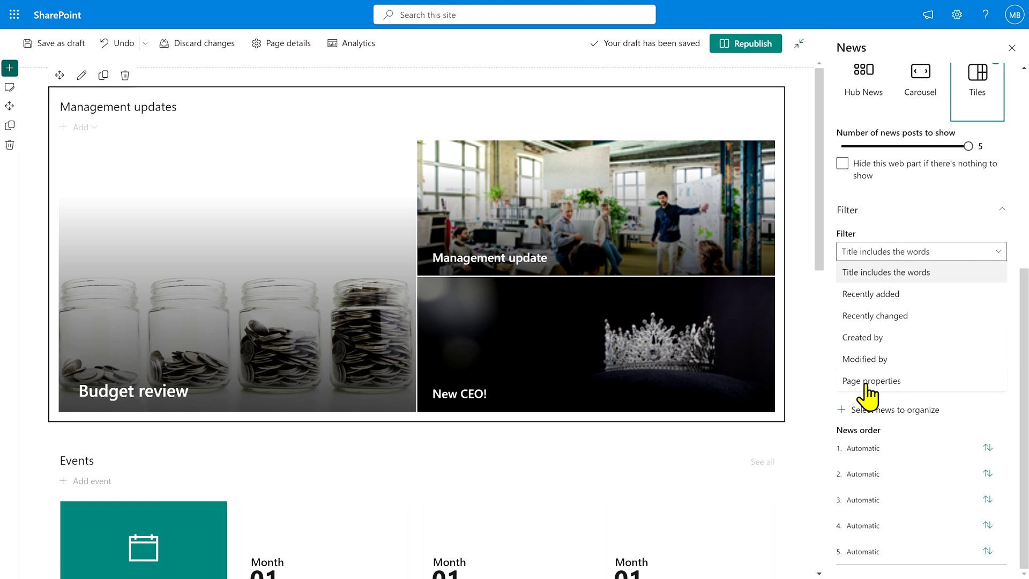
left_click(925, 381)
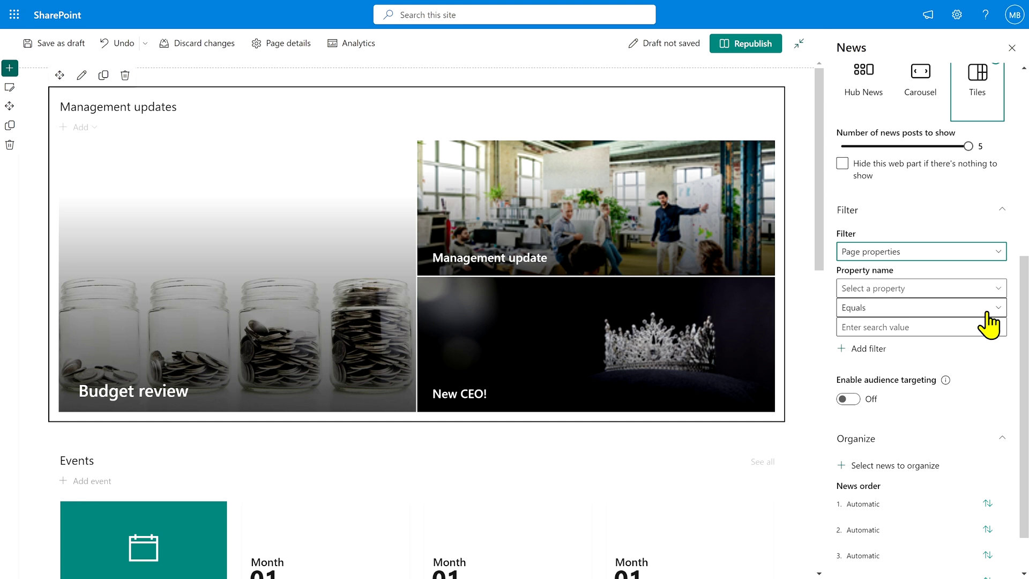
left_click(999, 294)
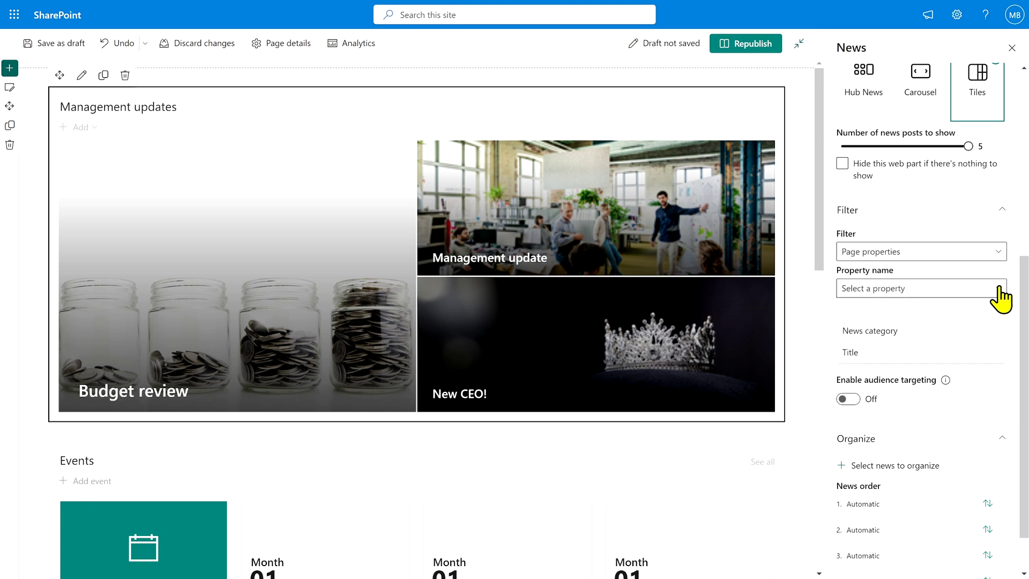
left_click(923, 333)
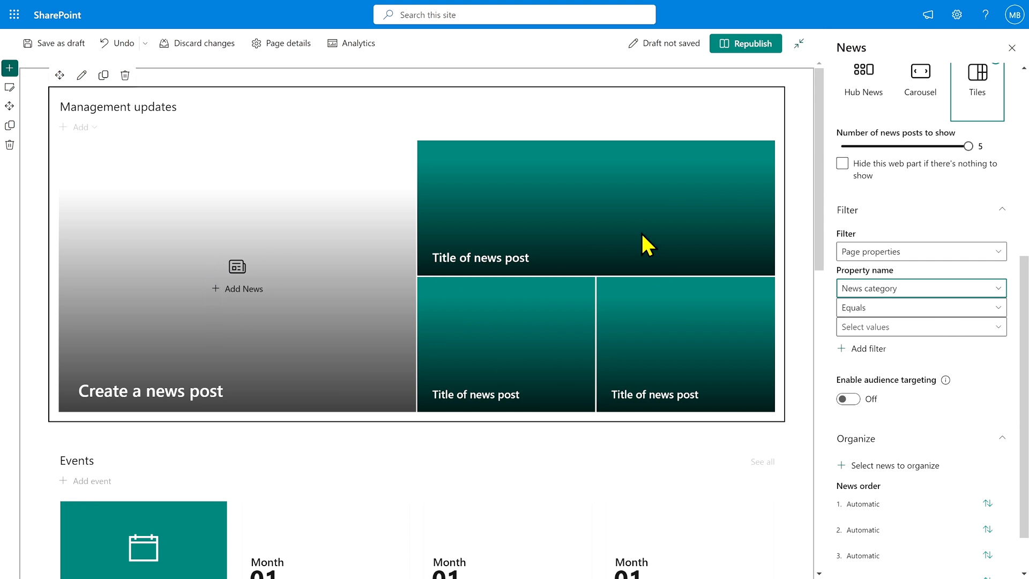
left_click(1002, 327)
left_click(848, 393)
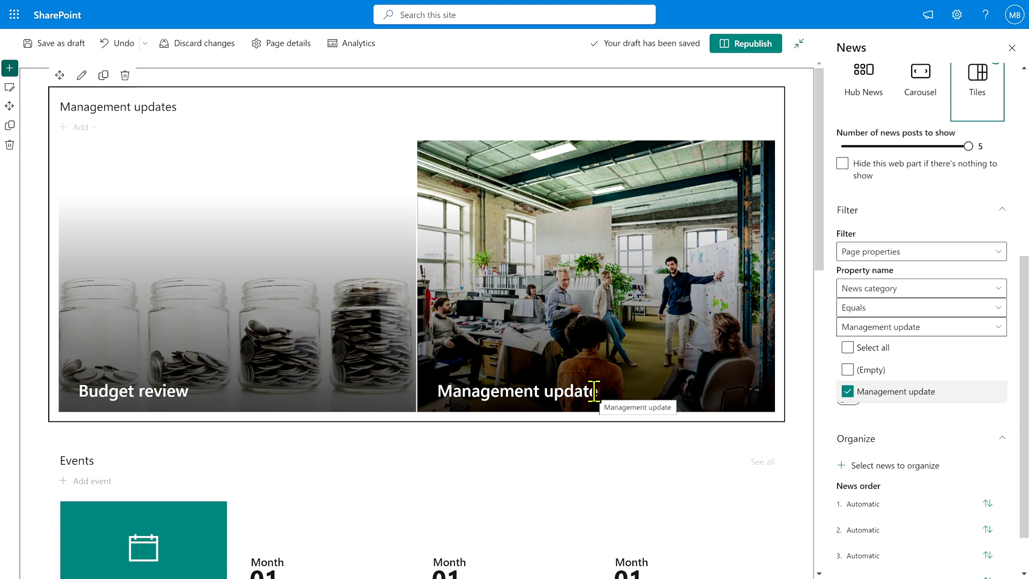
left_click(797, 423)
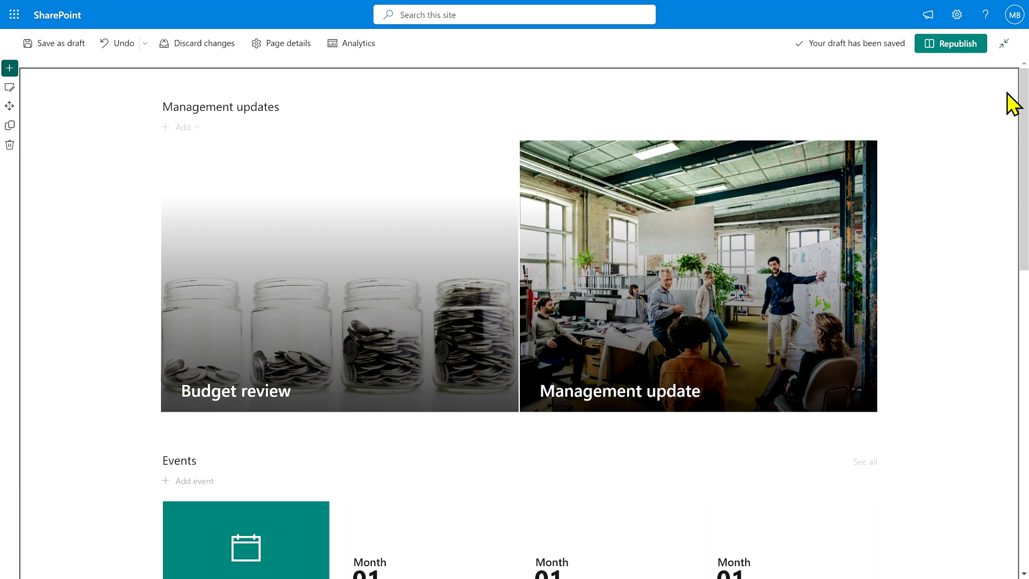
- Republish the home page and start a new news post from the New menu
left_click(963, 45)
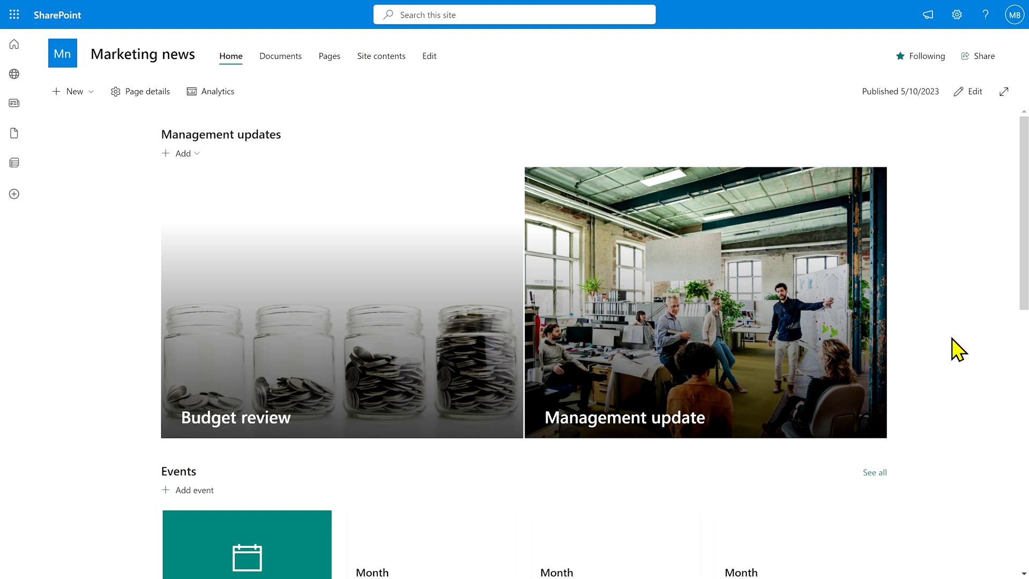
left_click(86, 96)
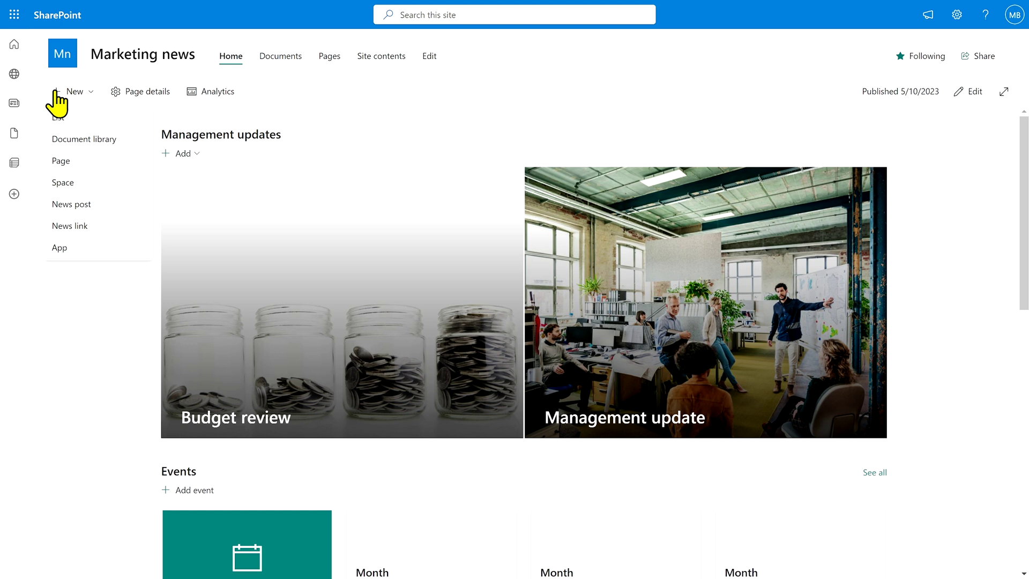
left_click(75, 204)
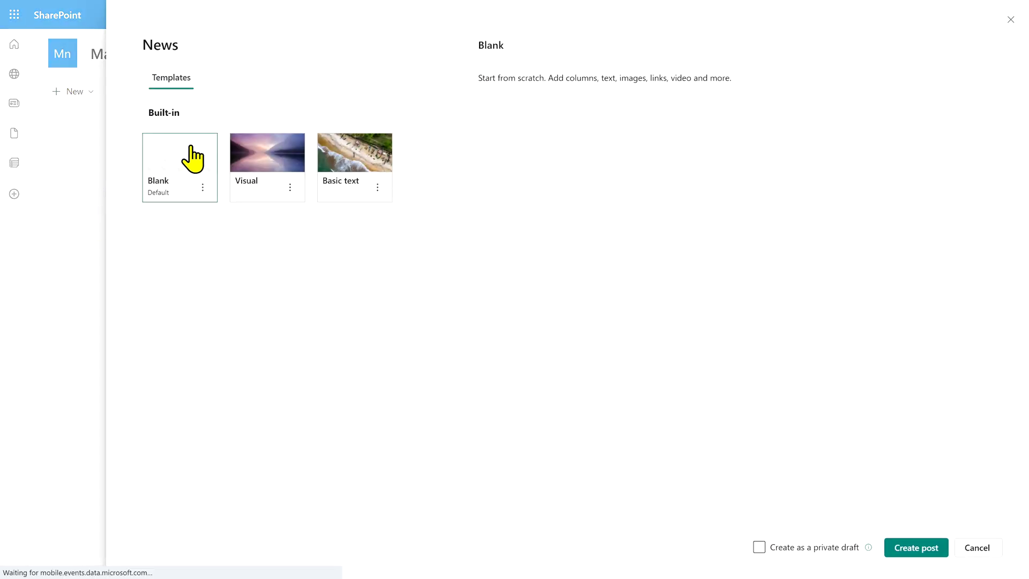
- Create a blank news post titled 'Another management update' with a stock confetti banner image
left_click(177, 157)
left_click(929, 556)
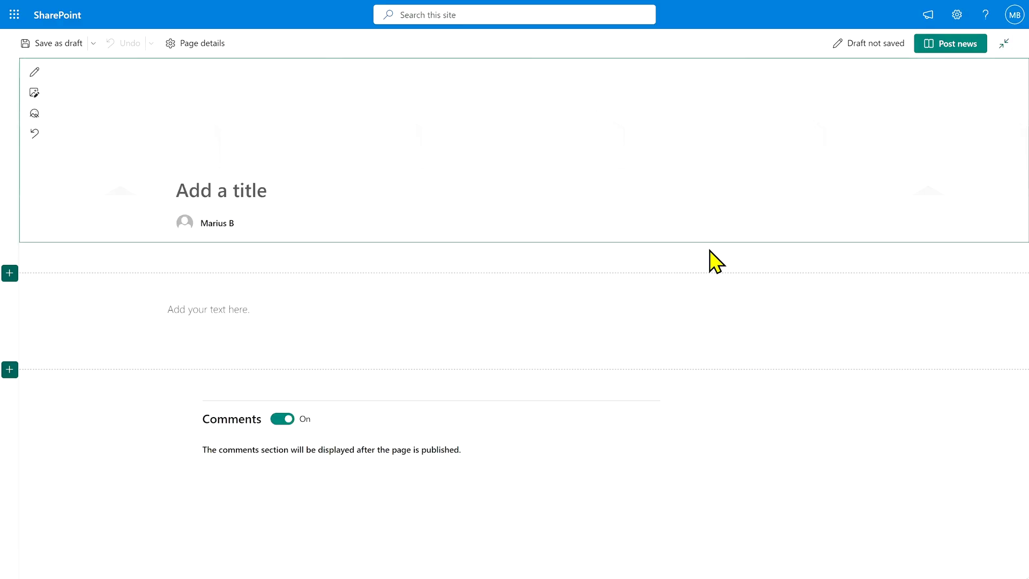
type("Another management update")
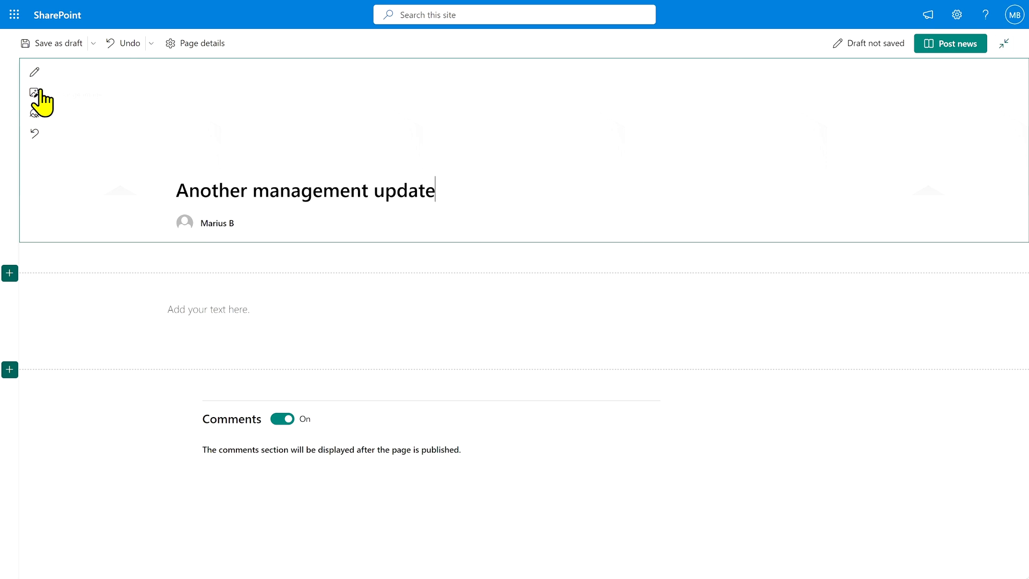
left_click(34, 92)
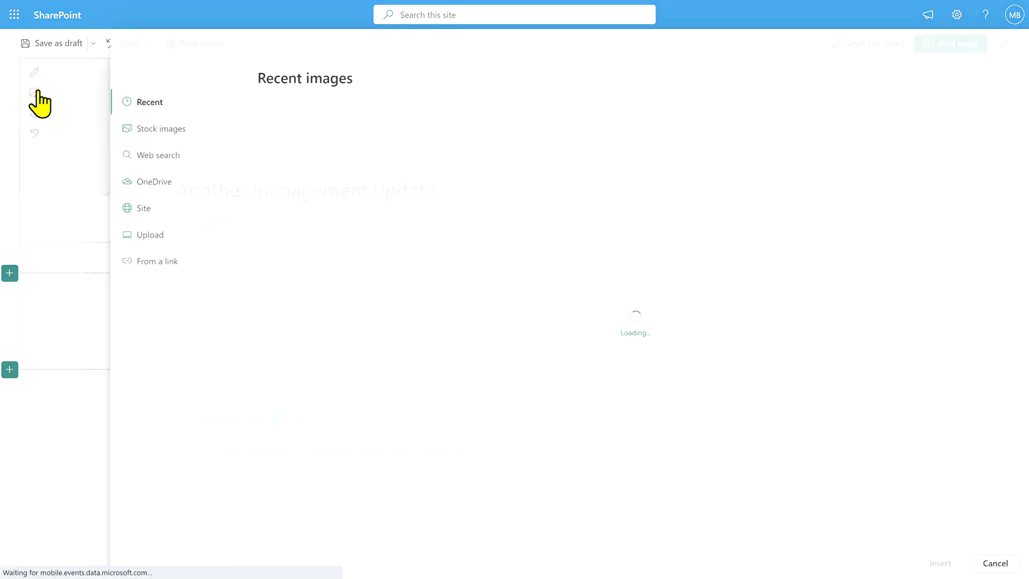
left_click(186, 133)
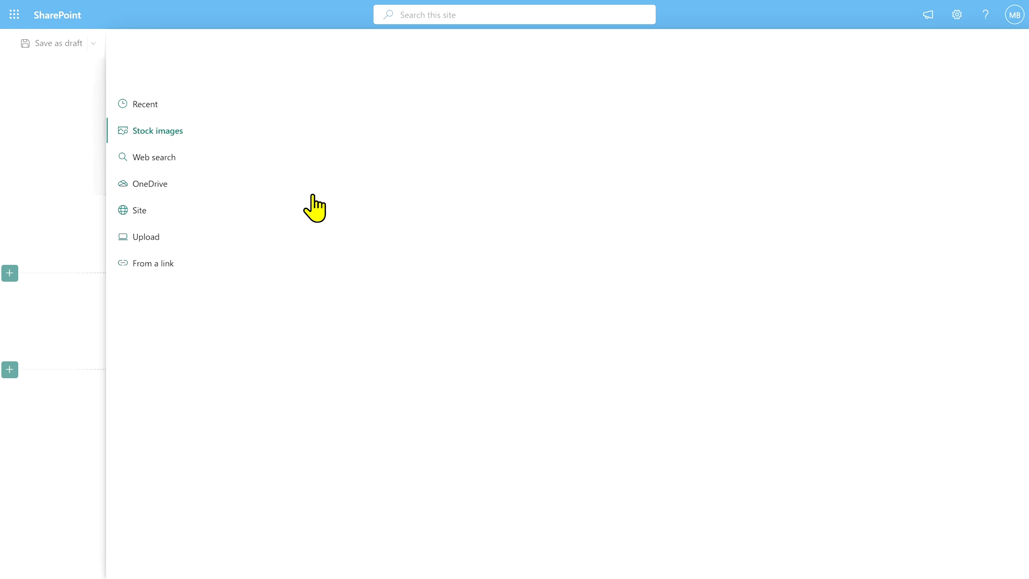
double_click(636, 236)
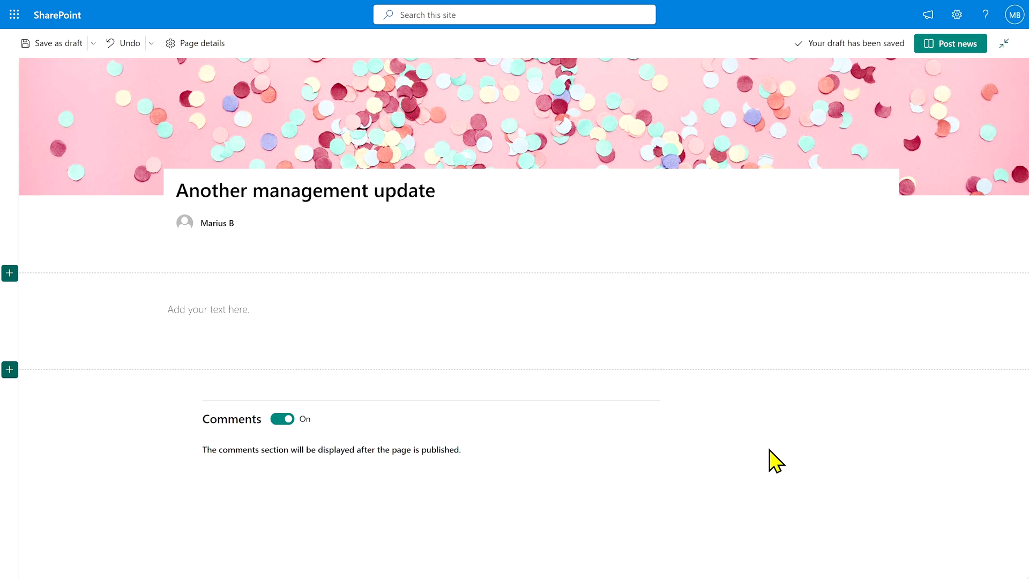
- In Page details, set the post's News category to Management update
left_click(200, 44)
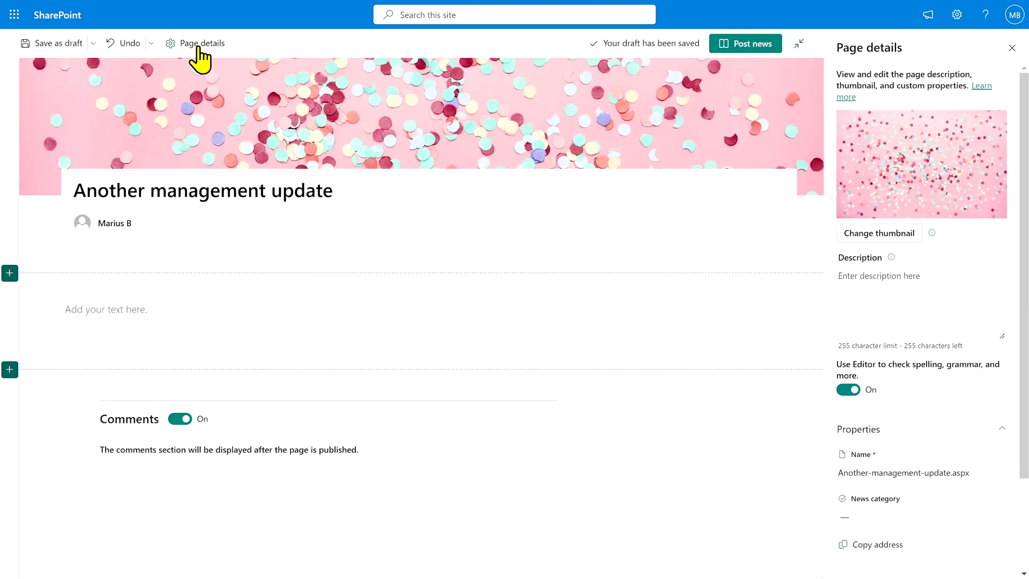
scroll(866, 275, "down", 2)
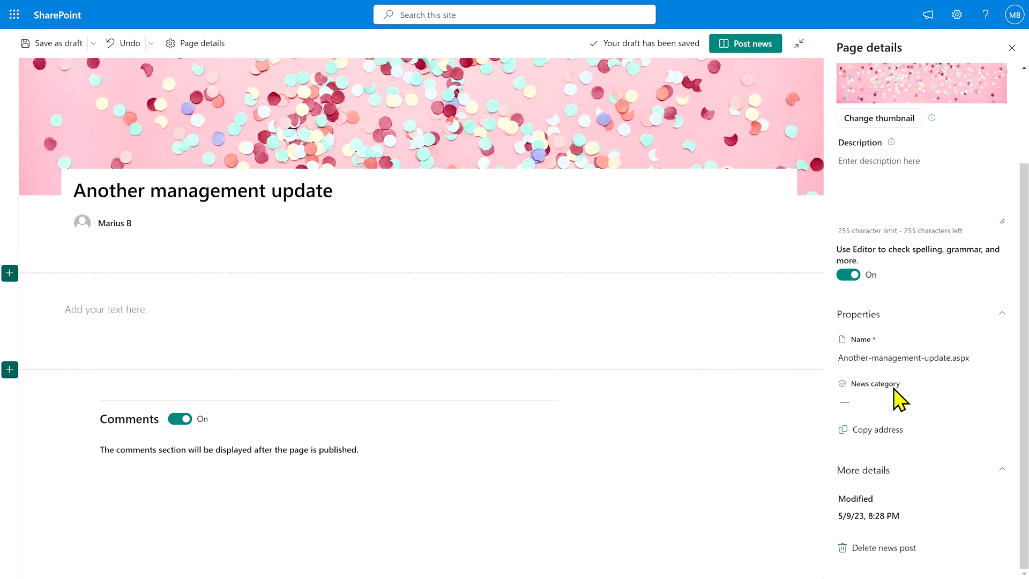
left_click(871, 403)
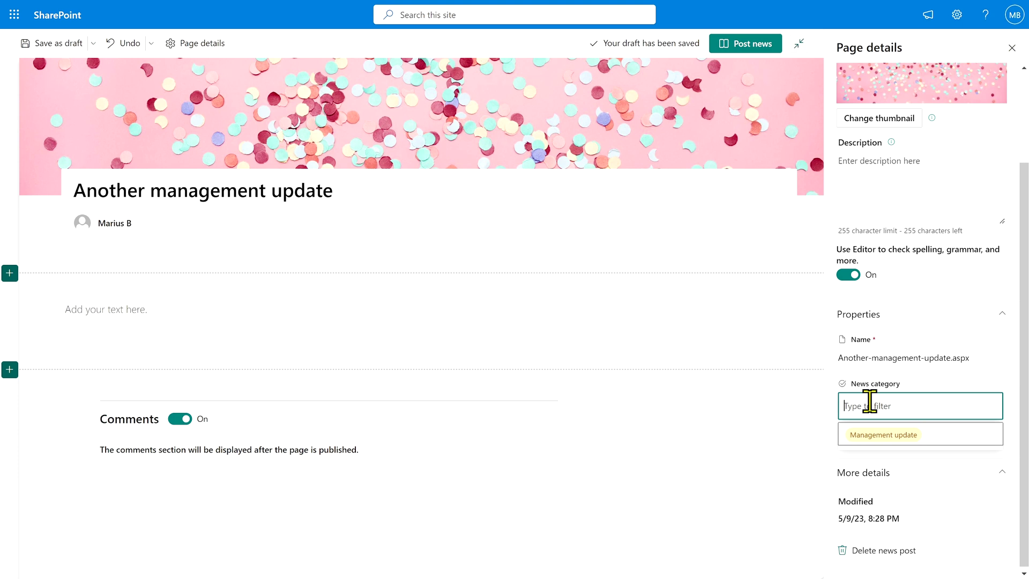
left_click(899, 435)
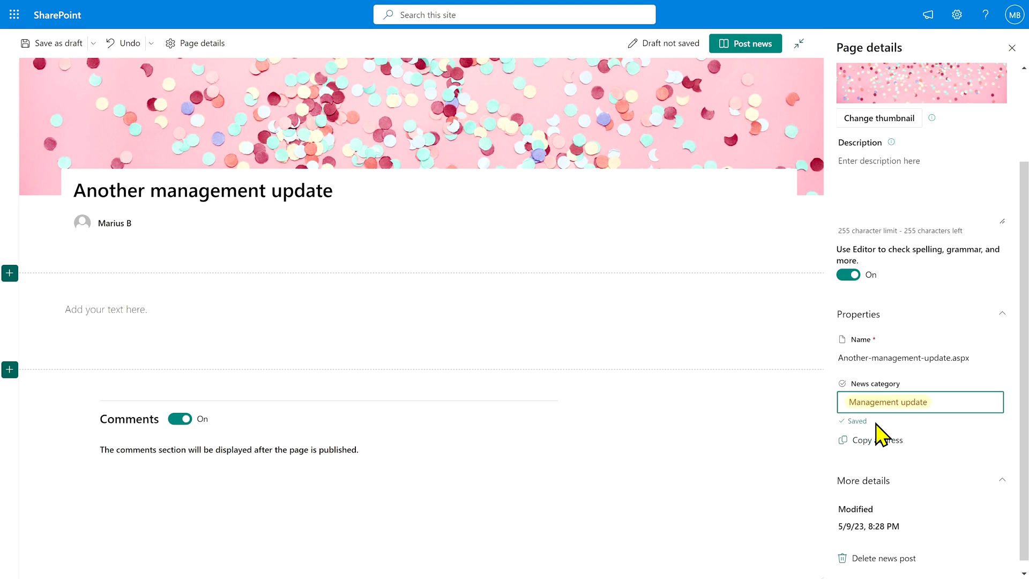
- Publish the Another management update news post and return to the Marketing news home page
mouse_move(739, 114)
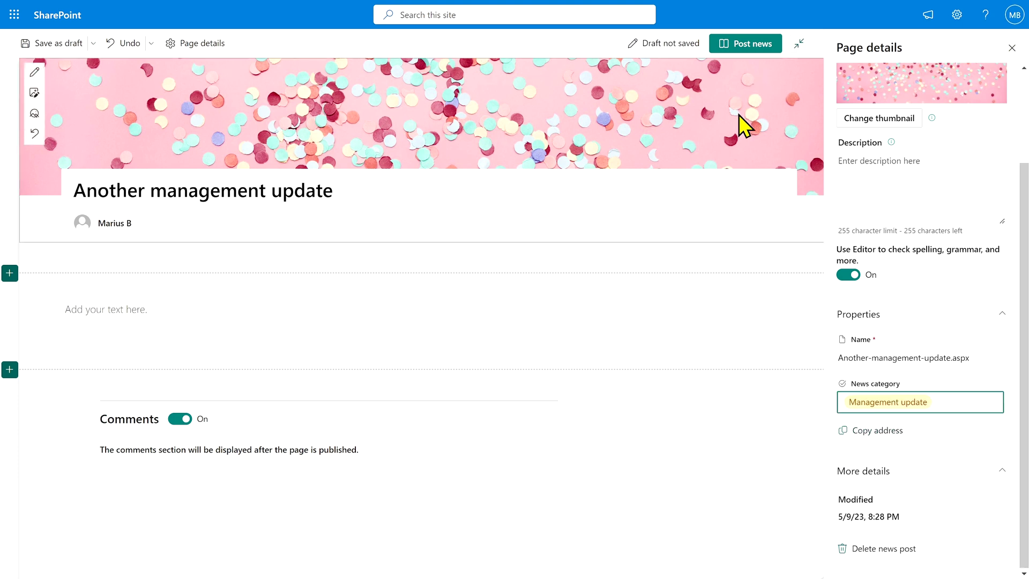
left_click(747, 51)
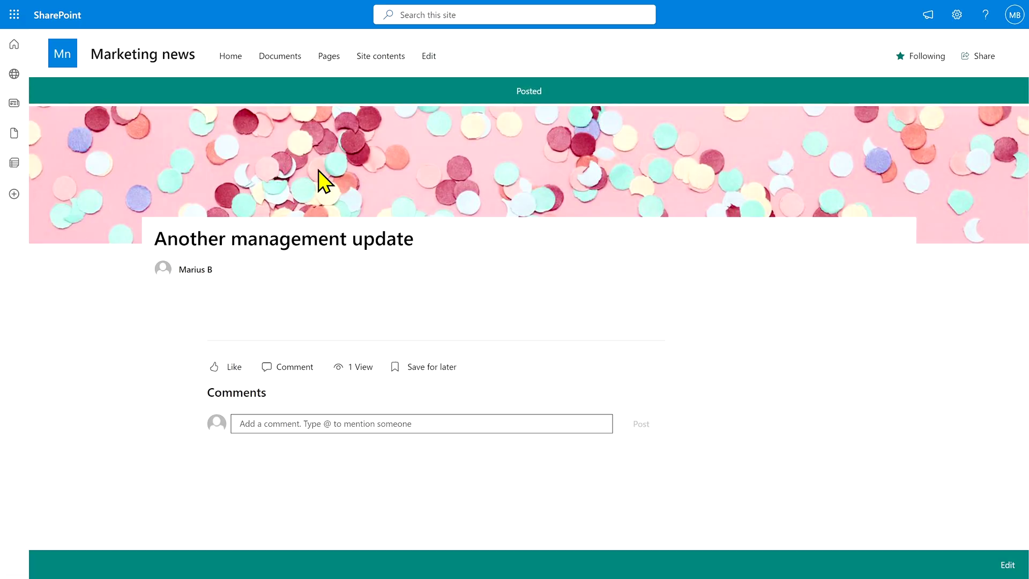
left_click(155, 59)
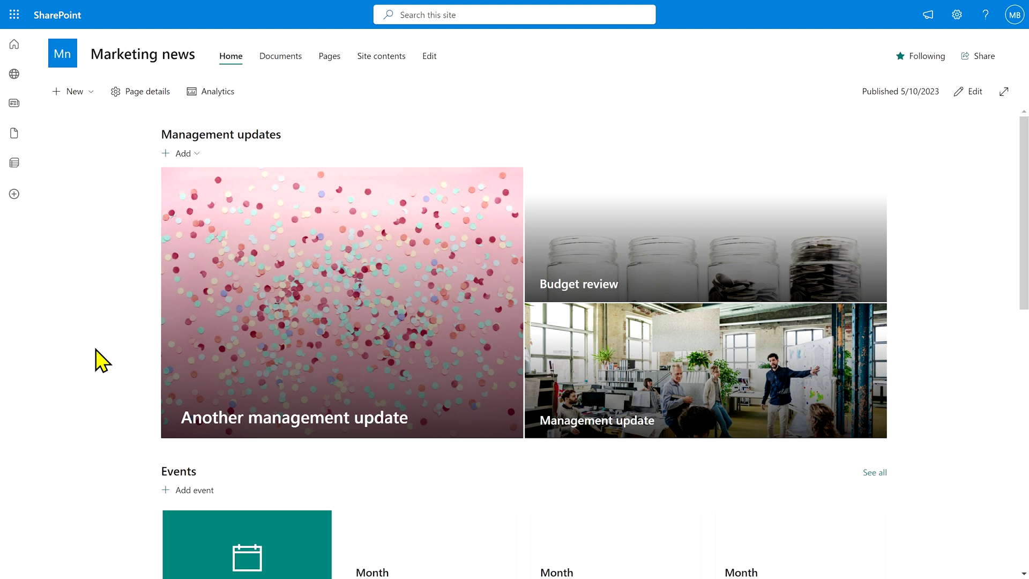
- Open the Another management update post and look at its page details and News category
left_click(326, 275)
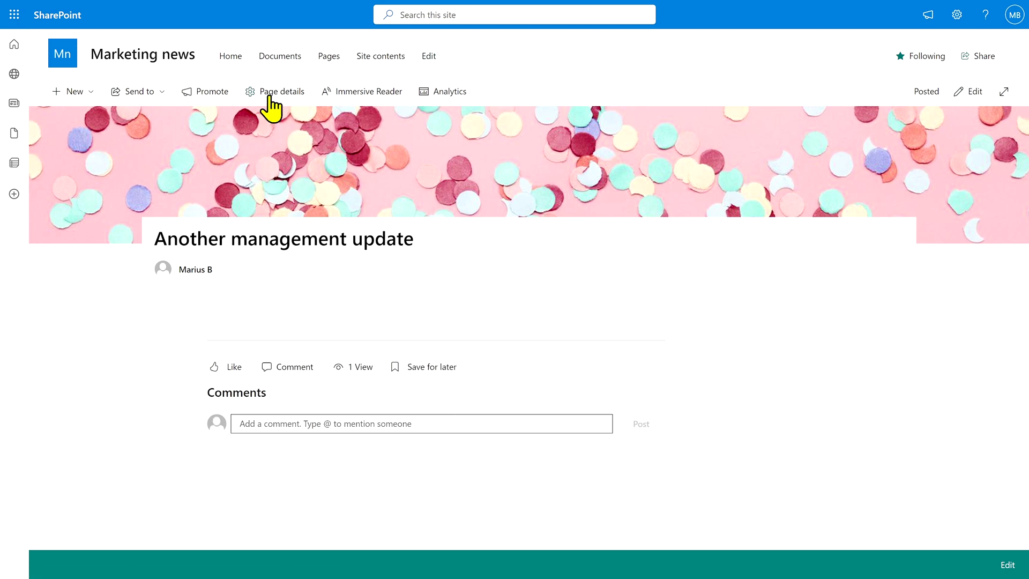
left_click(269, 96)
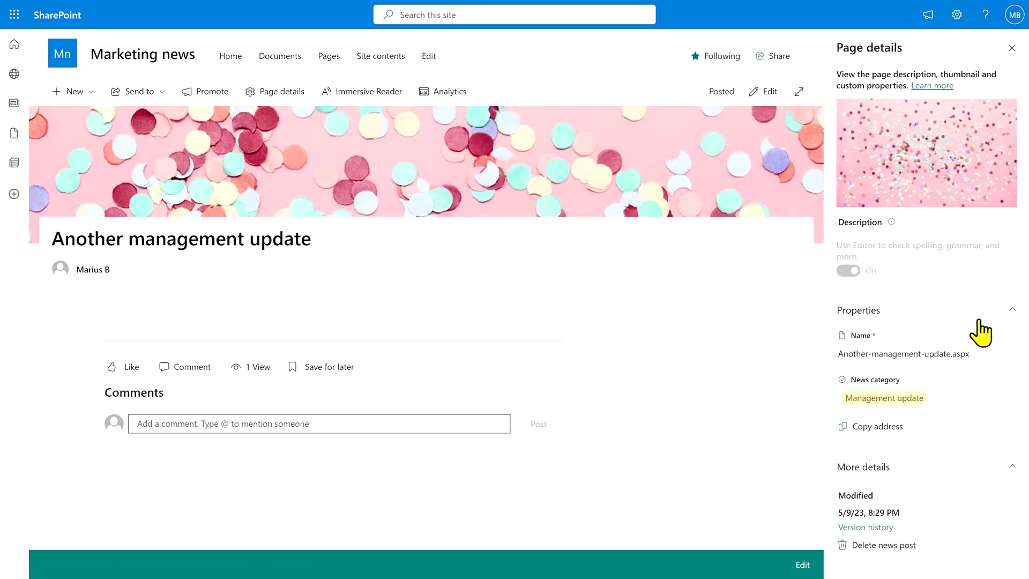
left_click(960, 404)
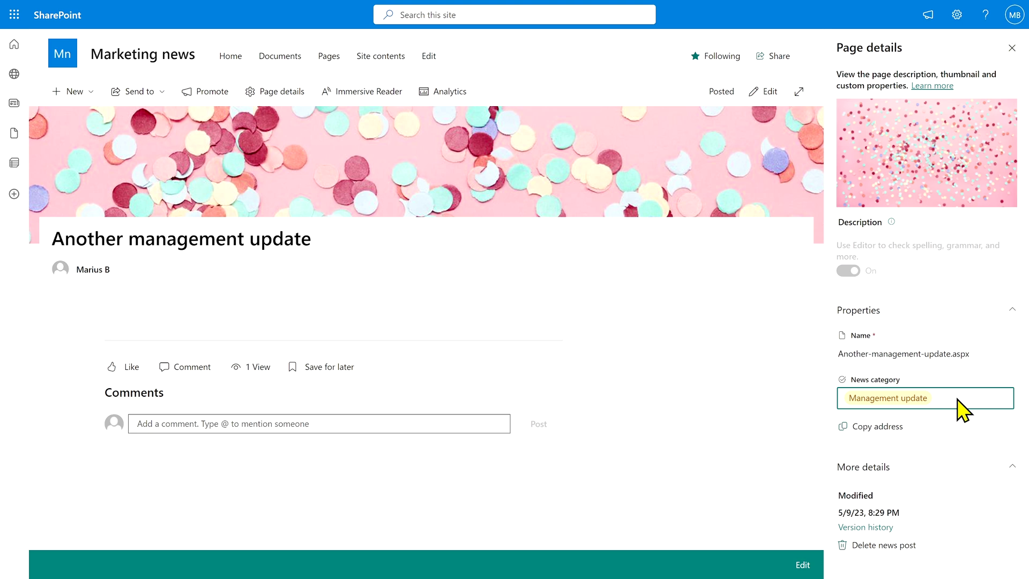
left_click(966, 421)
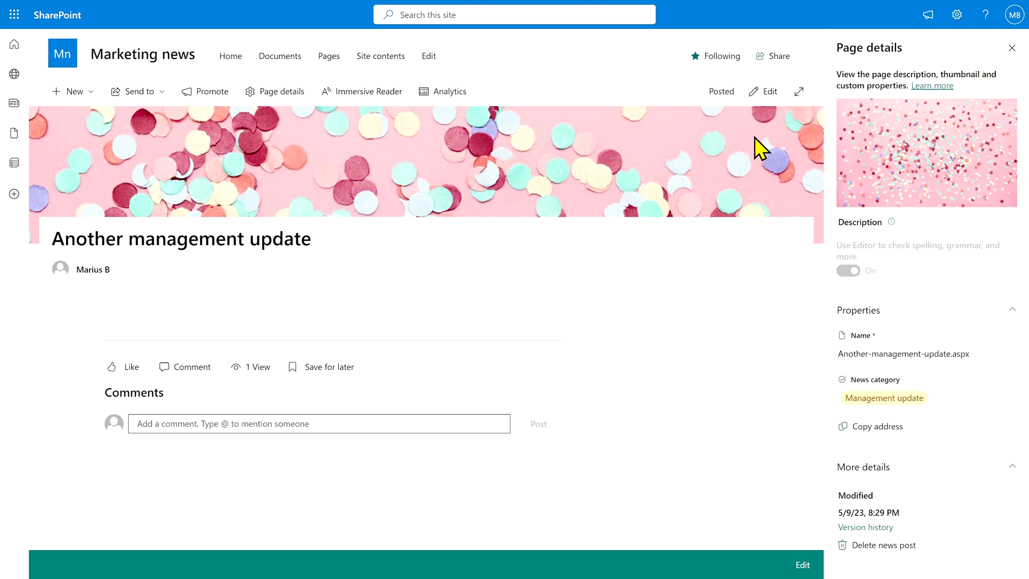
- Edit the post and remove the Management update tag from its News category
left_click(775, 91)
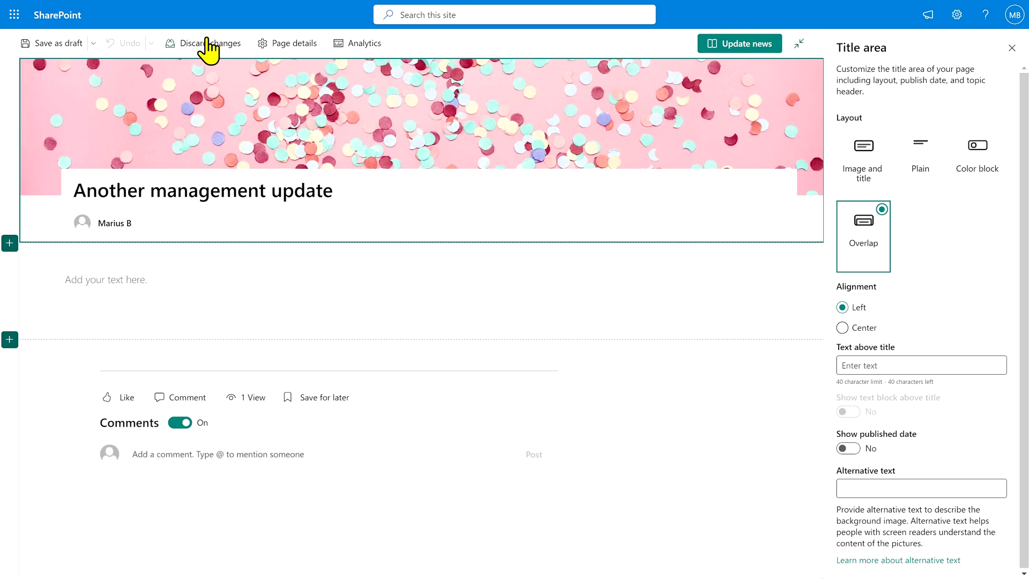
left_click(300, 45)
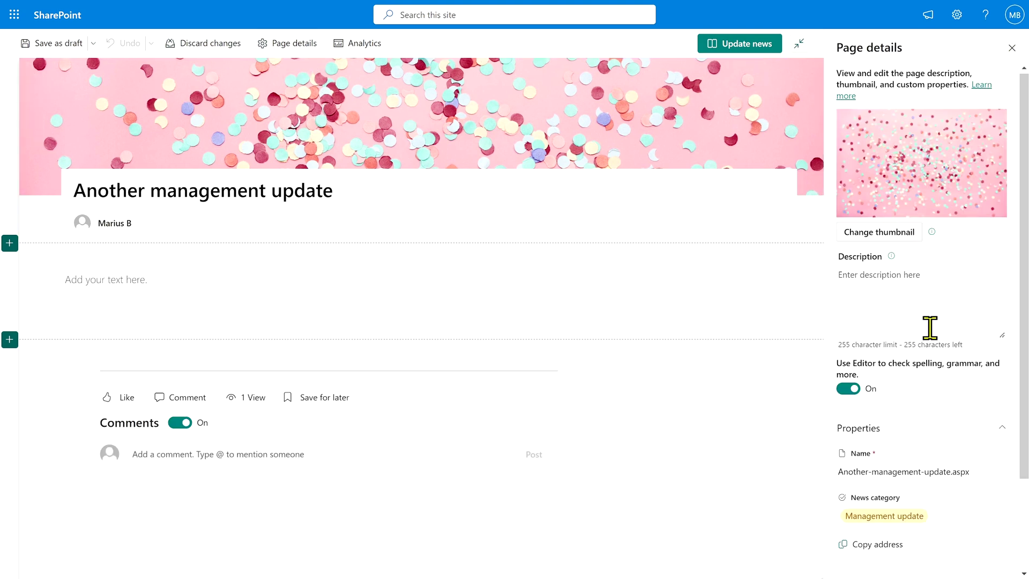
scroll(928, 329, "down", 2)
left_click(973, 405)
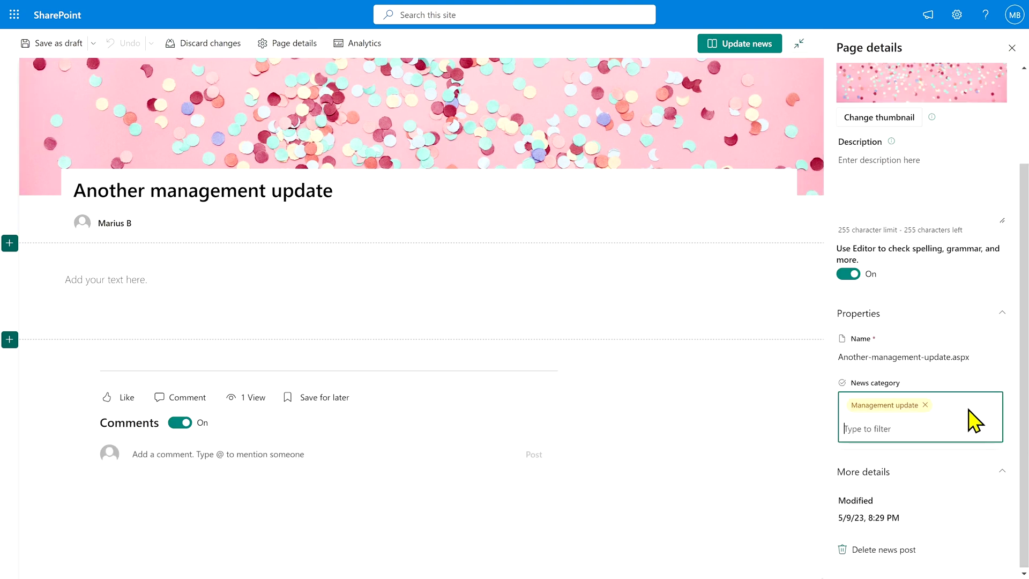
left_click(926, 405)
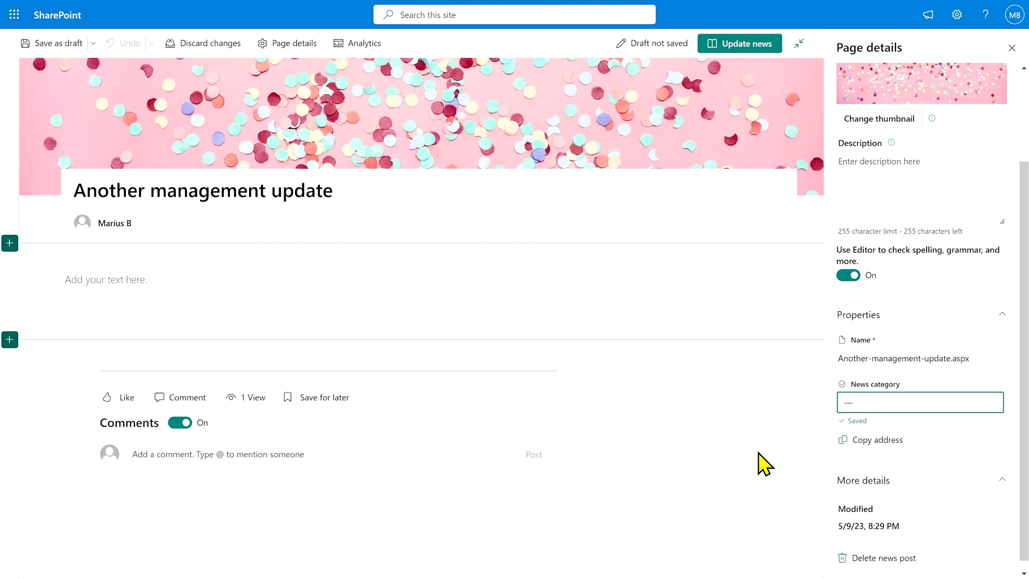
- Republish the post without a category and head back to the Marketing news home page
left_click(723, 48)
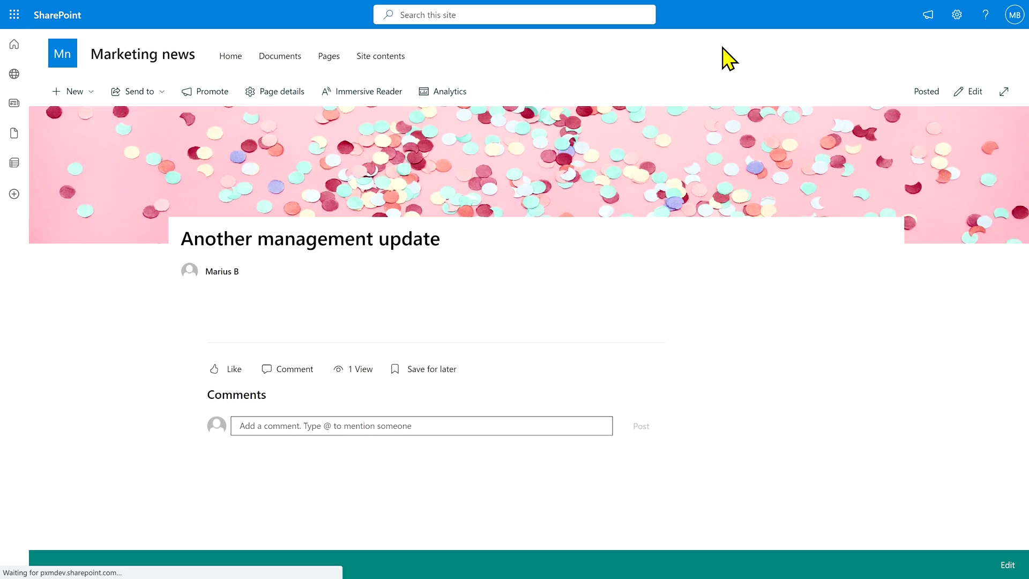
left_click(173, 61)
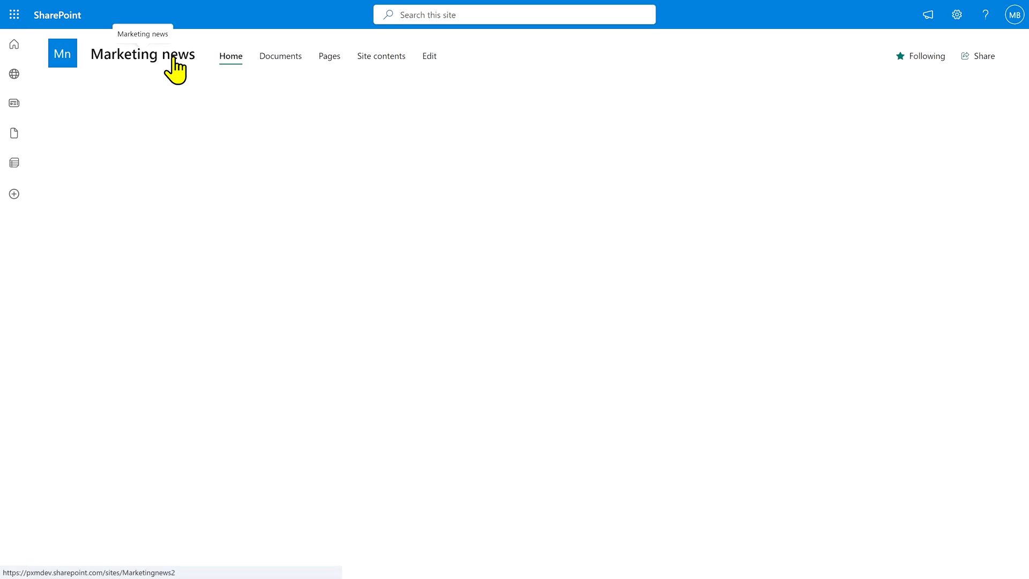